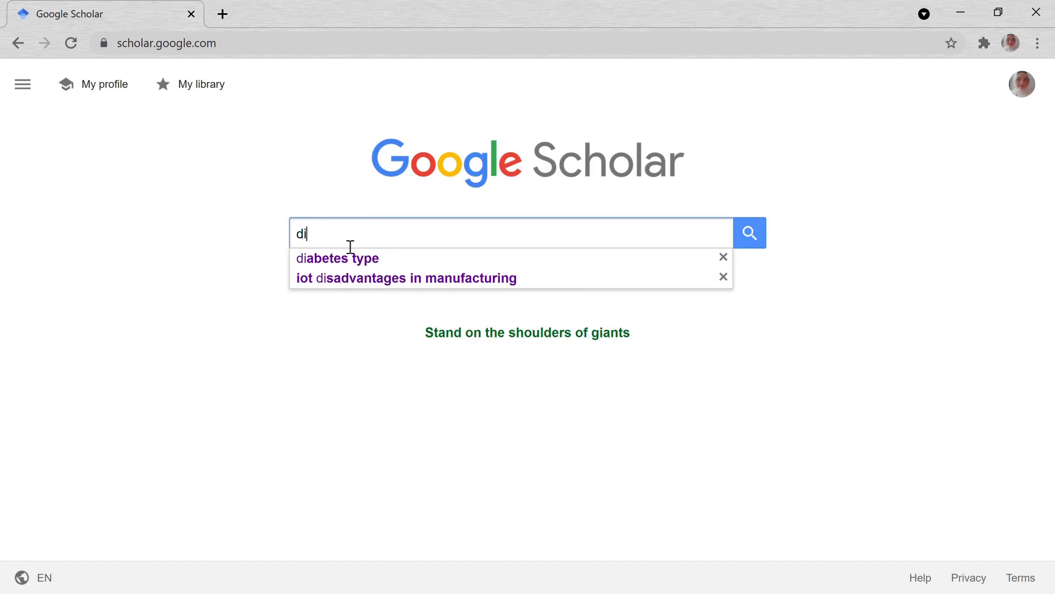
# Search for "diabetes type" and highlight the APA citation of the first article, Type I diabetes mellitus
pyautogui.write('a')
pyautogui.click(356, 266)
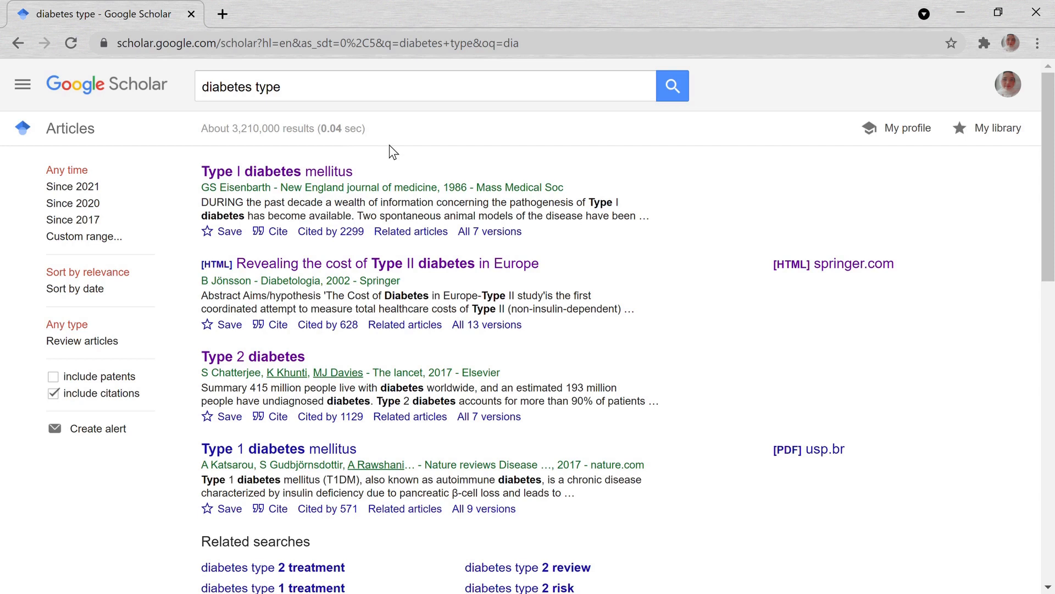
pyautogui.click(287, 235)
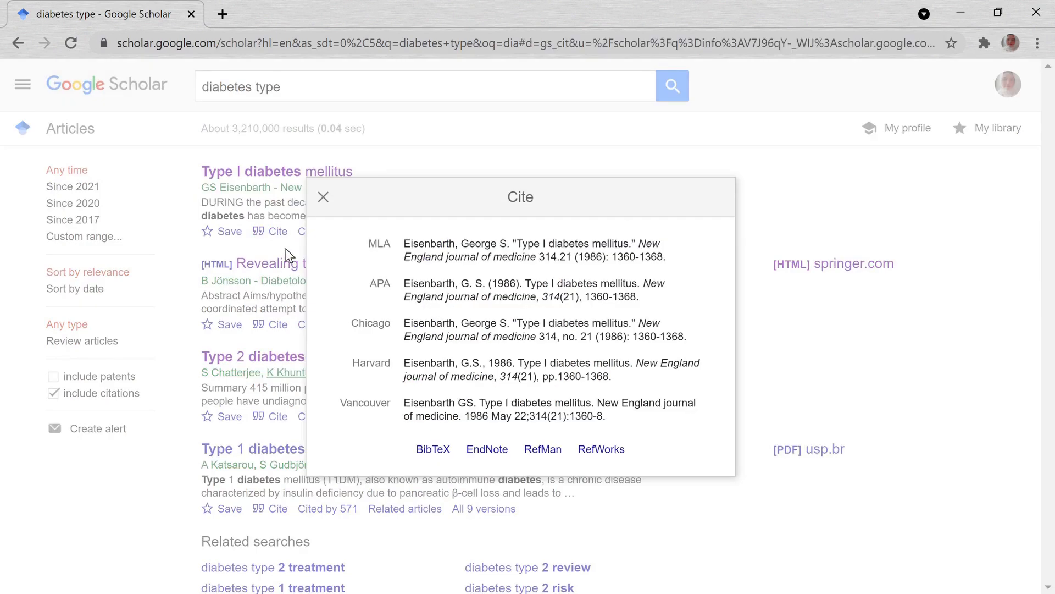
pyautogui.tripleClick(413, 289)
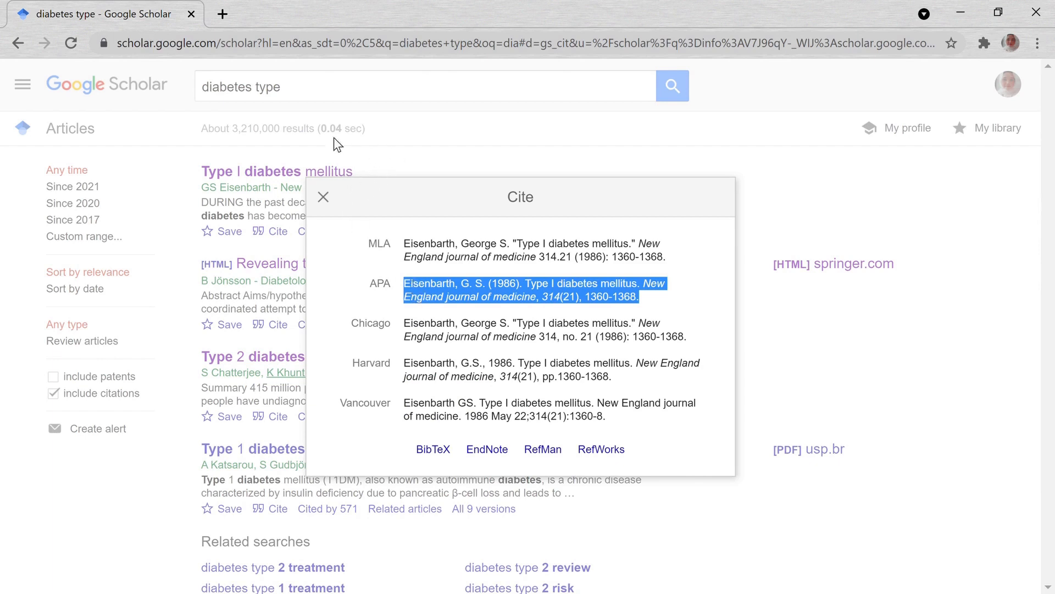
# Switch to Google Docs in a new browser tab and open the most recent document, Ways to Raise Diabetes Awareness
pyautogui.click(225, 19)
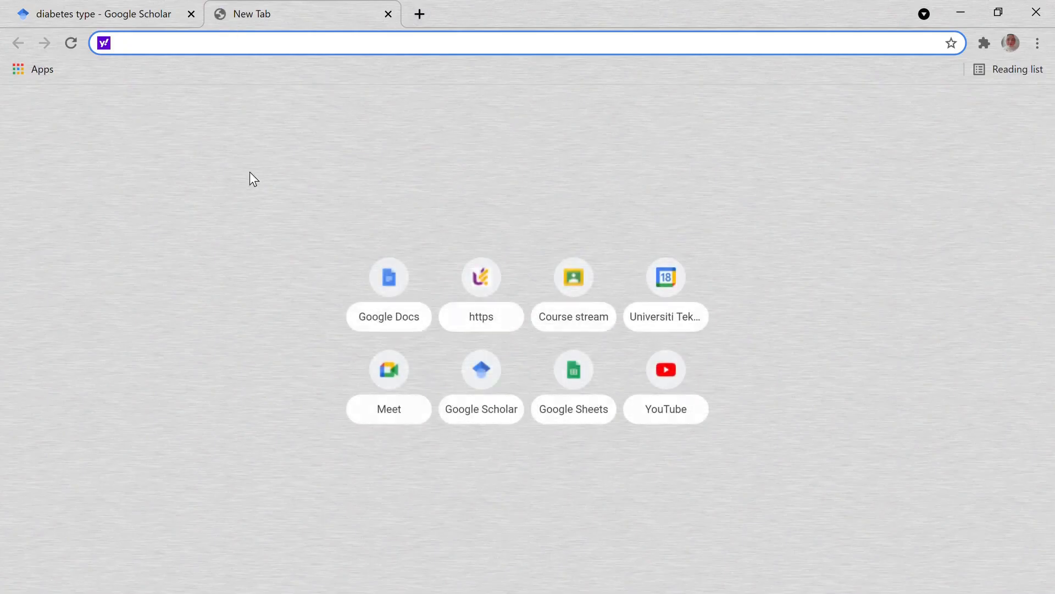
pyautogui.click(398, 310)
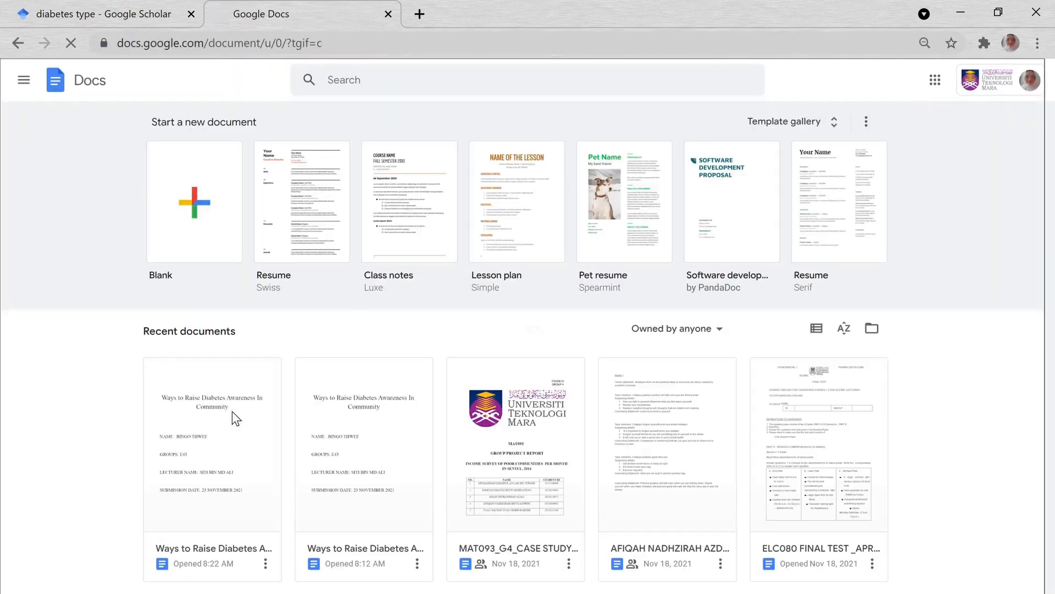
pyautogui.click(237, 398)
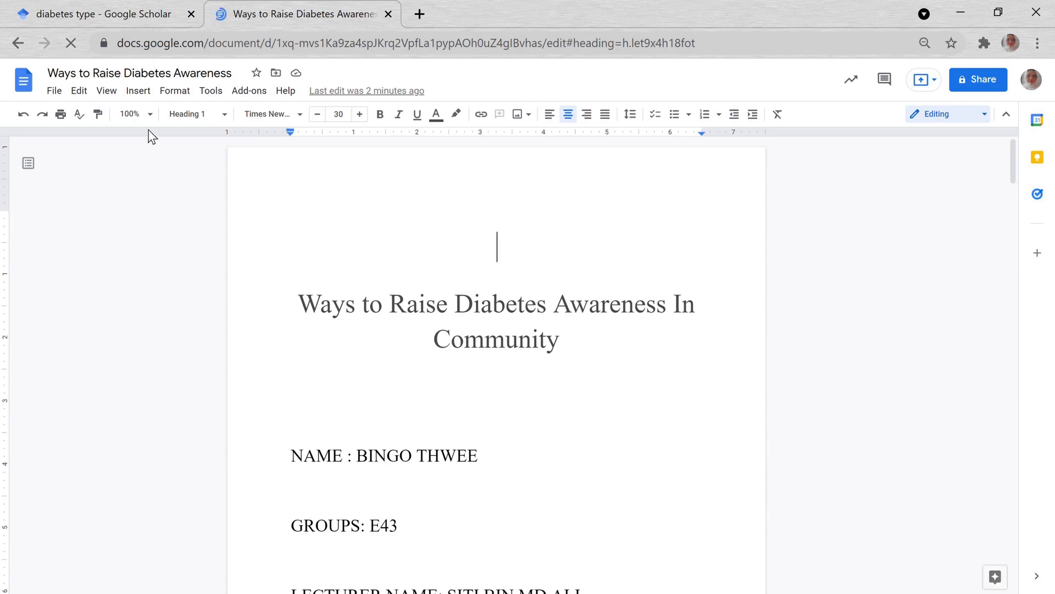
# Bring up the document's citations tool, try the MLA (8th ed.) style and set the citation style to APA (7th ed.)
pyautogui.click(210, 91)
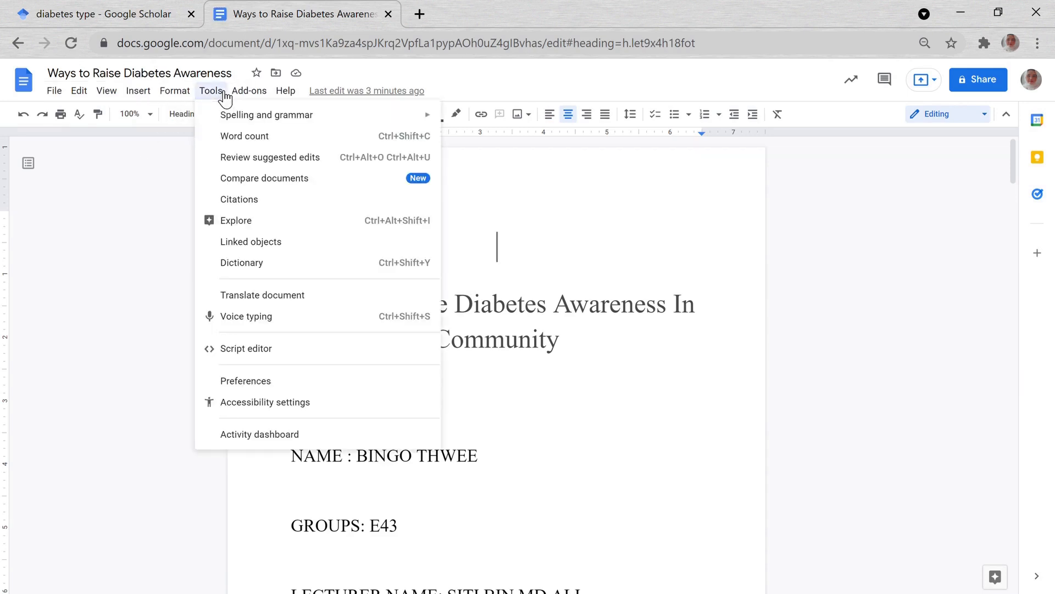
pyautogui.click(264, 203)
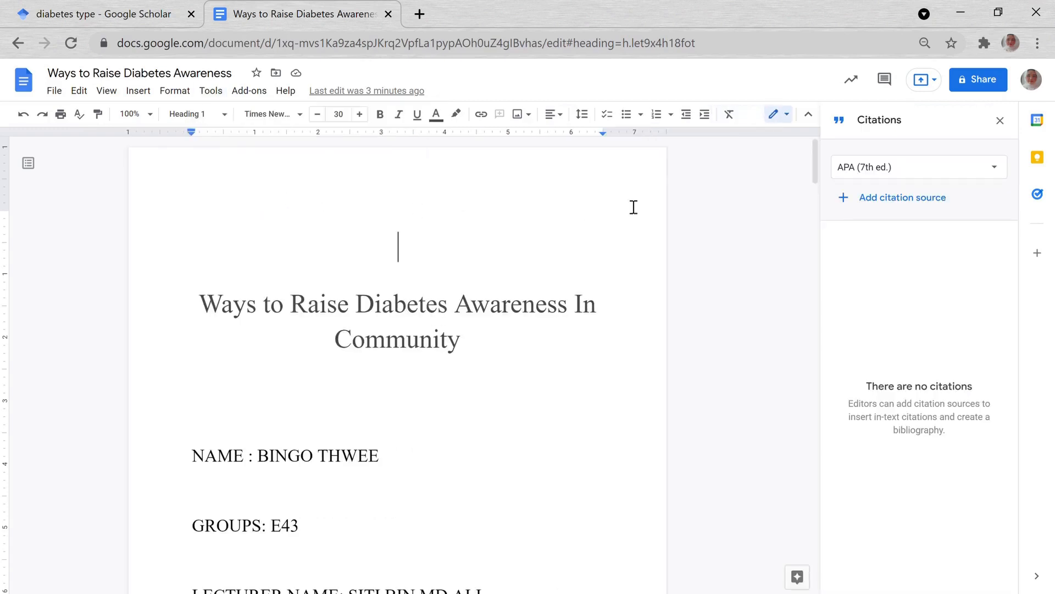
pyautogui.click(888, 167)
pyautogui.click(888, 183)
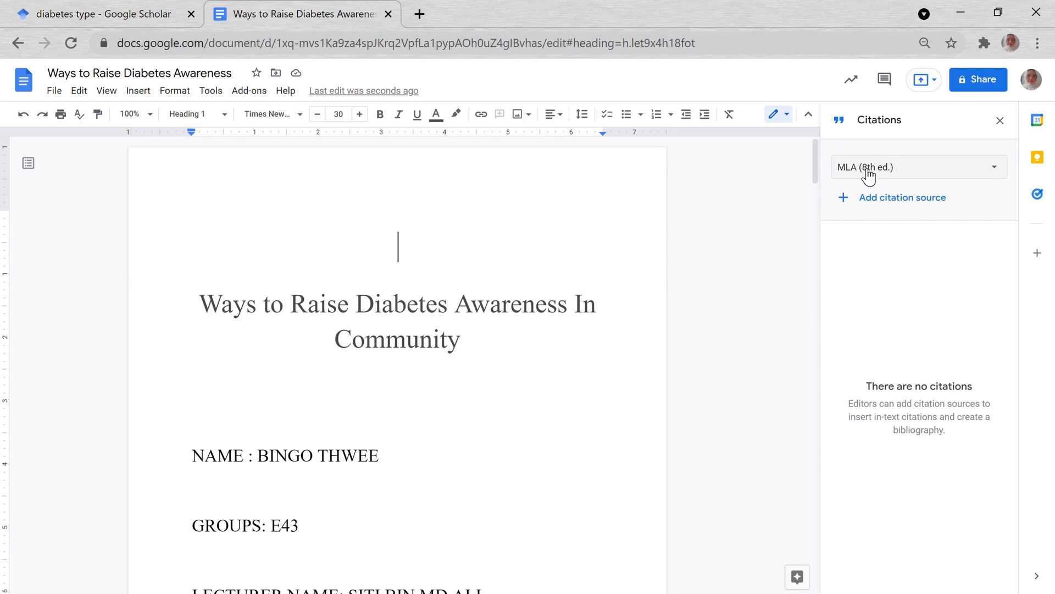
pyautogui.click(868, 172)
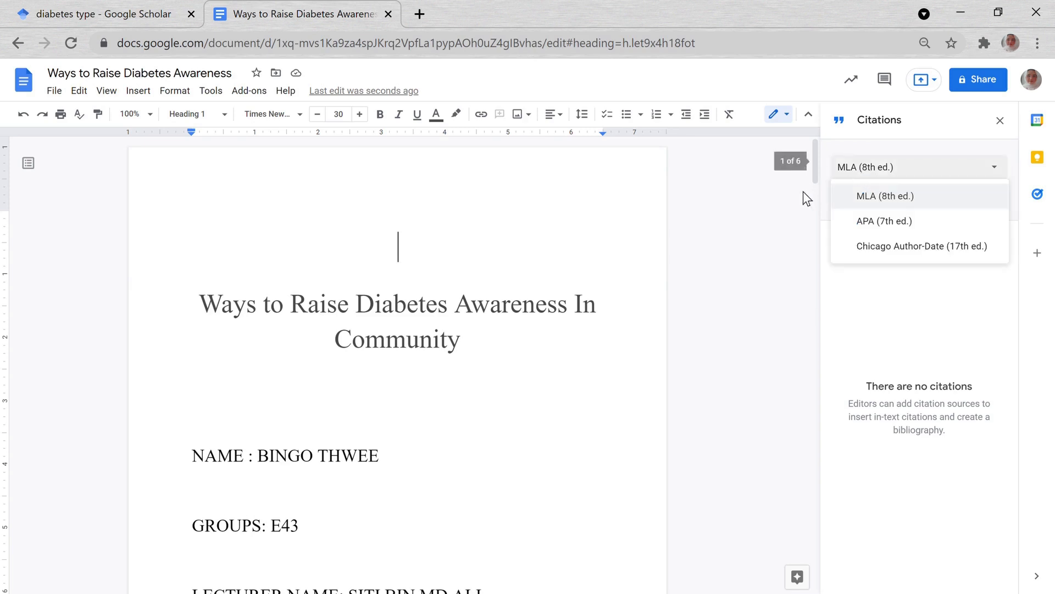
pyautogui.click(859, 223)
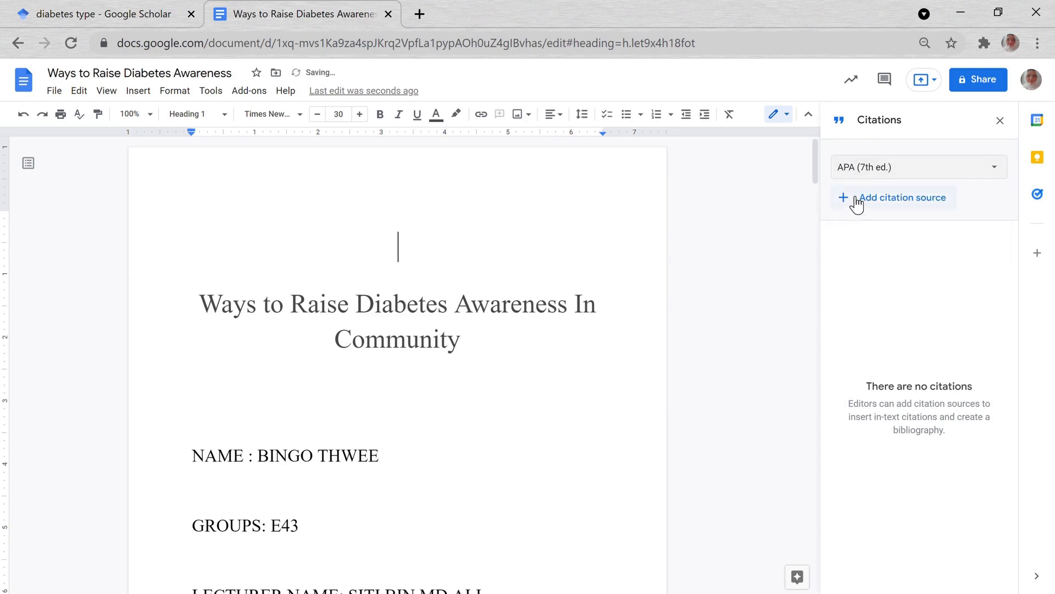
# Start a new citation source of type Journal article, accessed by Website
pyautogui.click(857, 204)
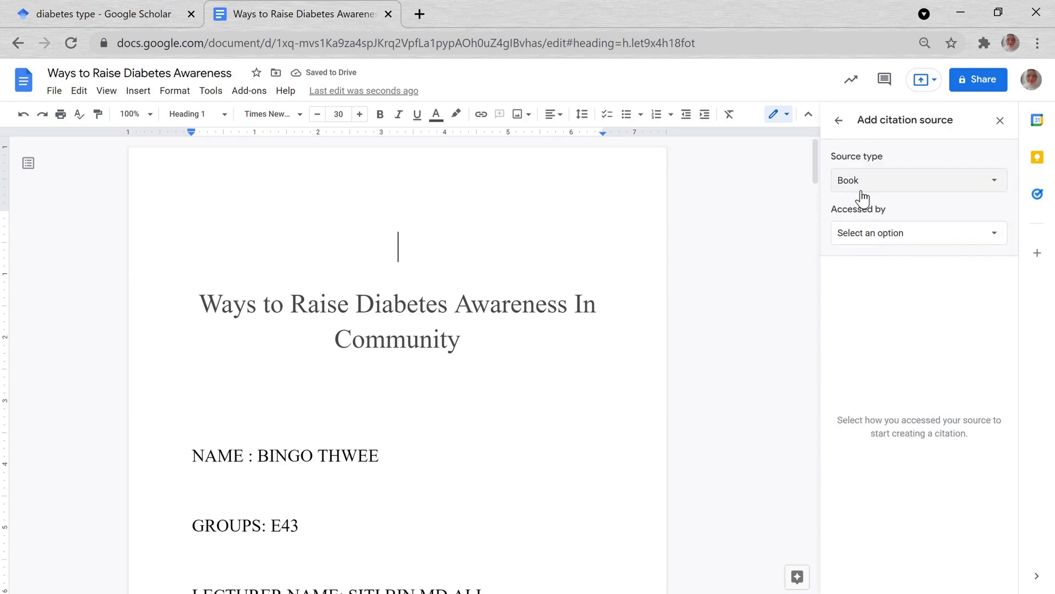
pyautogui.click(863, 185)
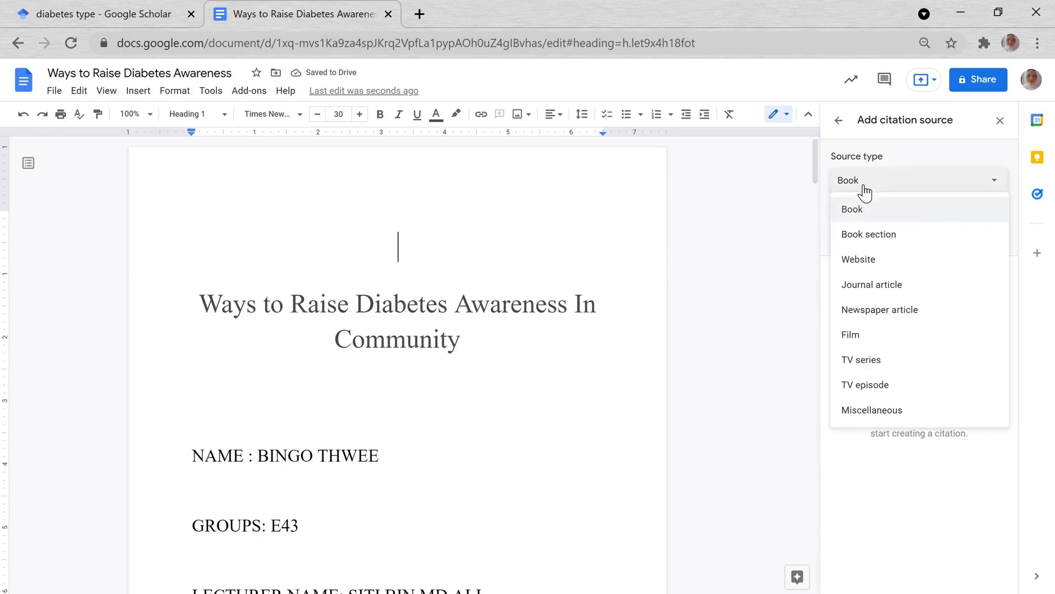
pyautogui.click(923, 286)
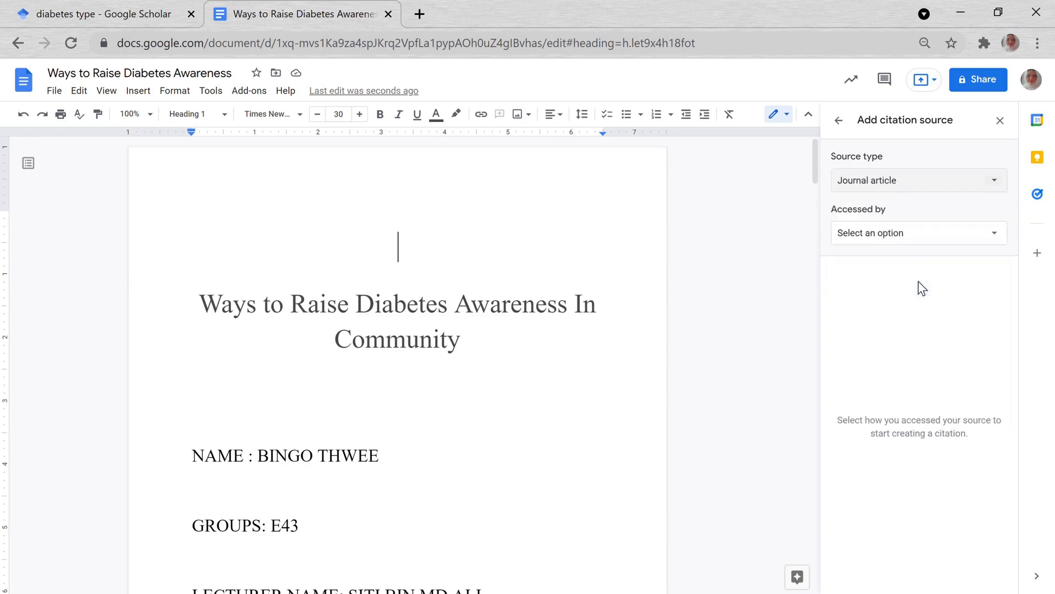
pyautogui.click(908, 234)
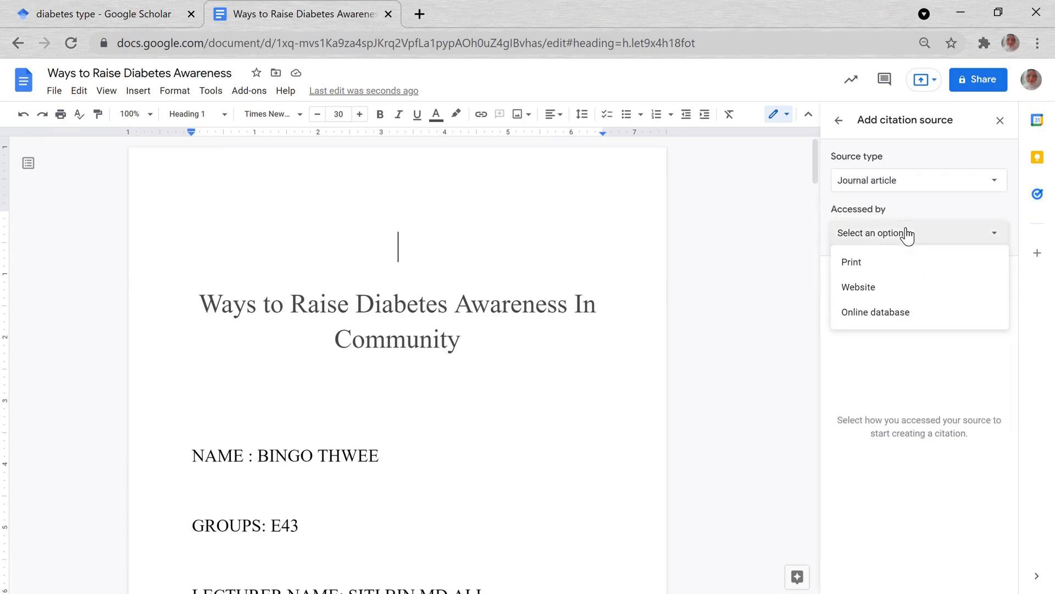
pyautogui.click(922, 288)
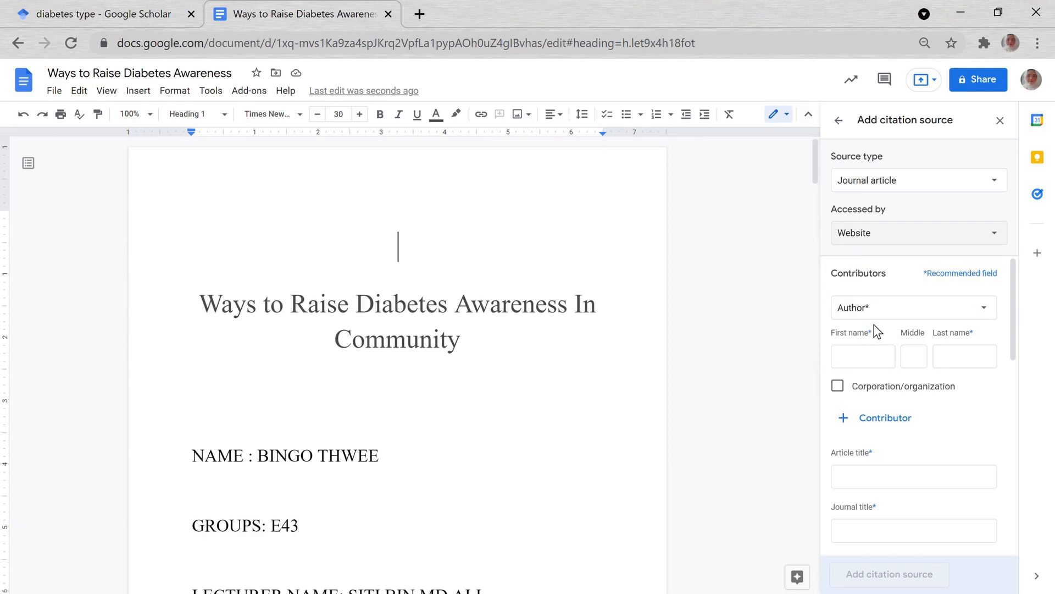
# Fill in the article author's first name, middle initial and last name for the new citation source
pyautogui.click(844, 364)
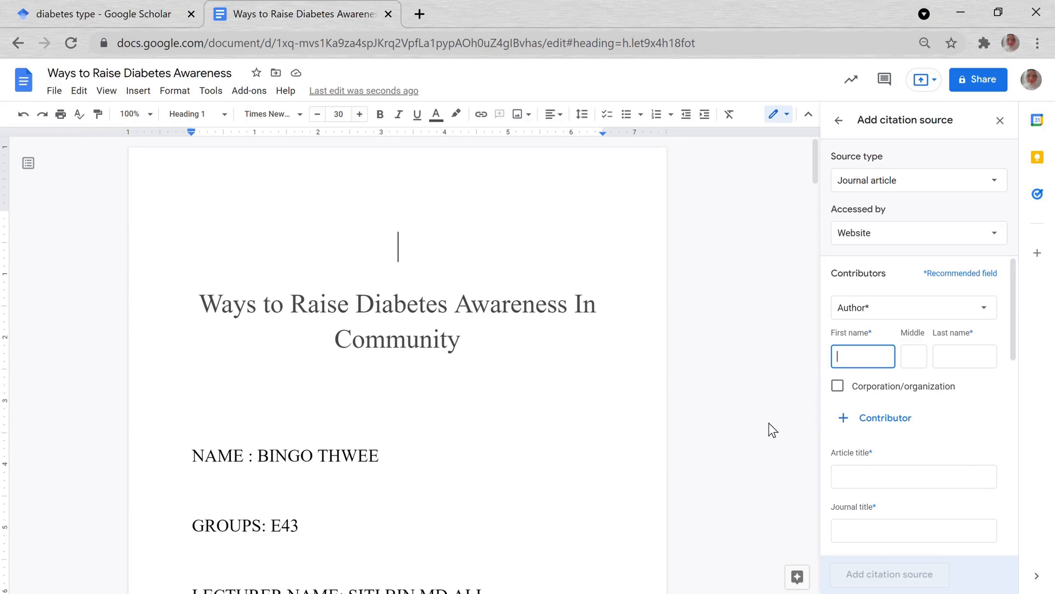
pyautogui.write('Georg')
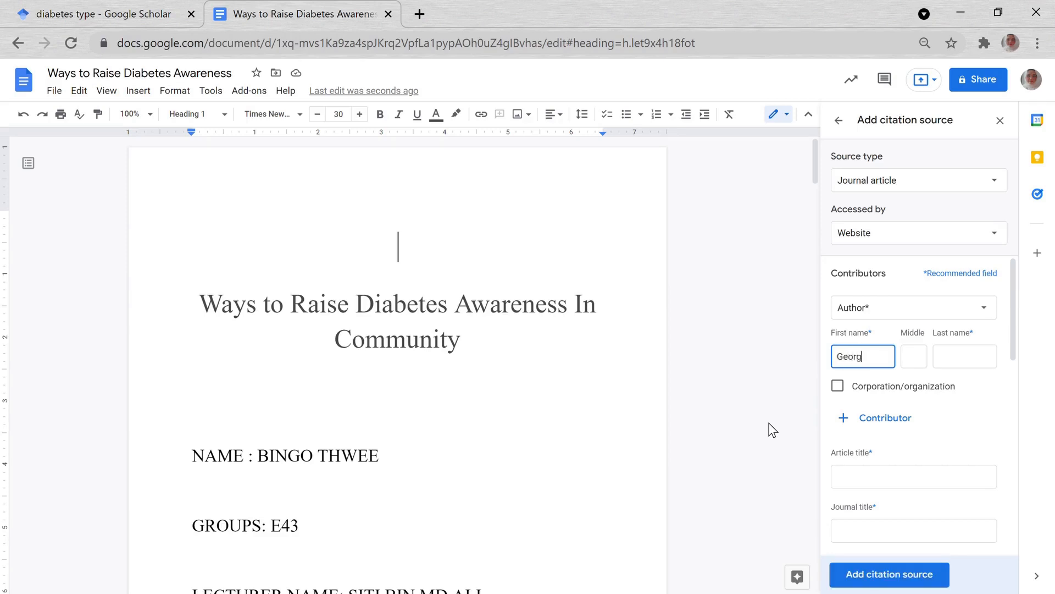
pyautogui.write('e')
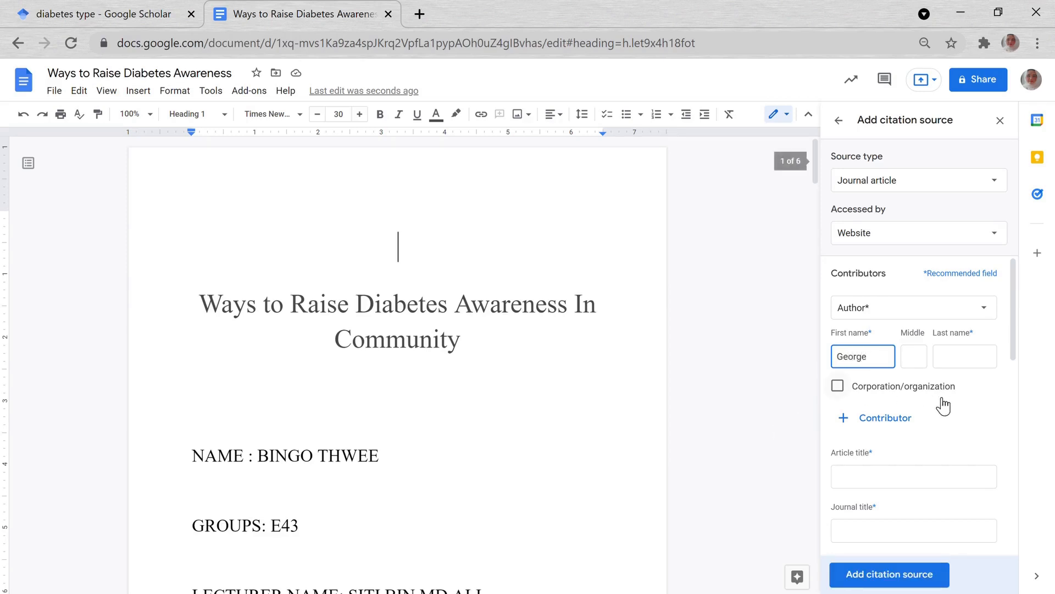
pyautogui.click(914, 362)
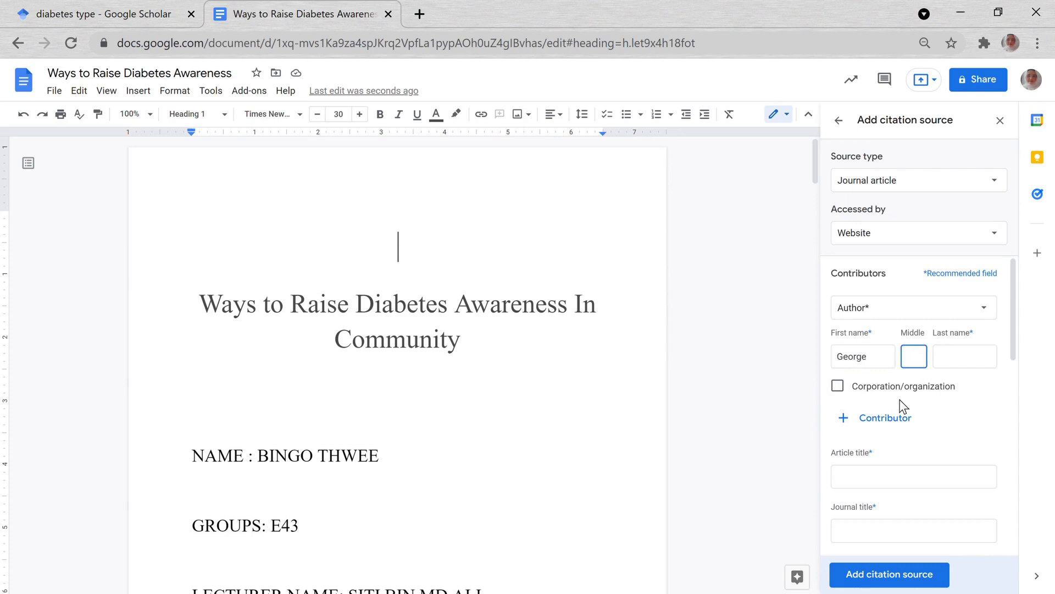
pyautogui.click(956, 364)
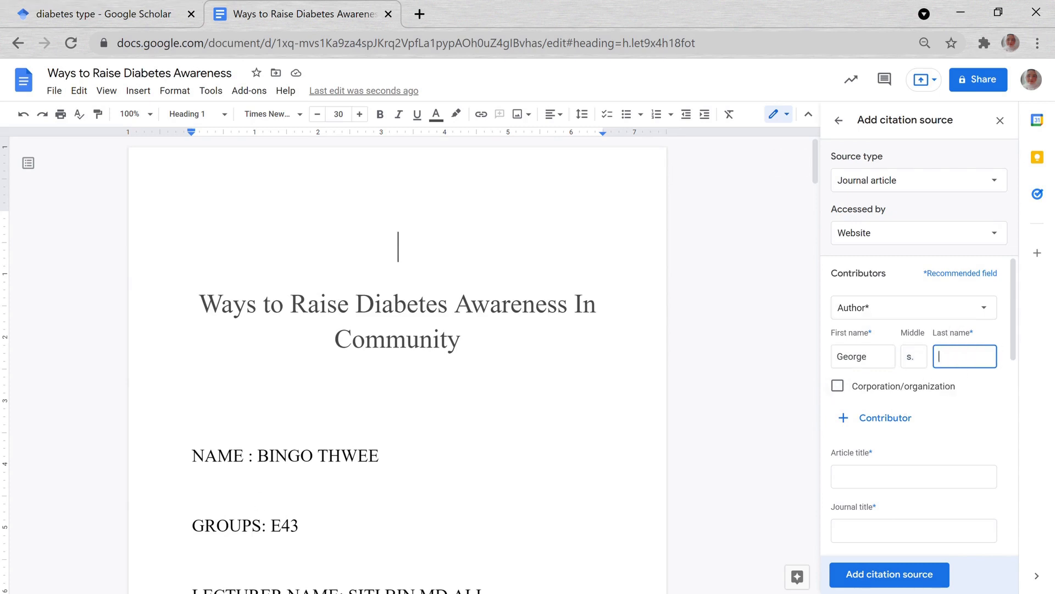
pyautogui.write('Eisenbarth')
pyautogui.click(874, 417)
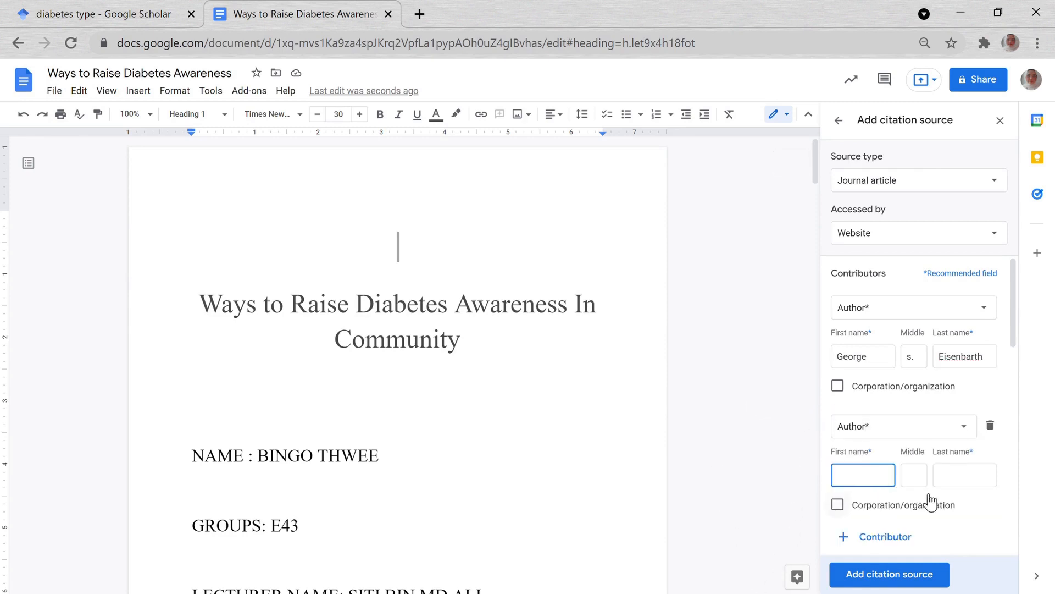
pyautogui.click(838, 505)
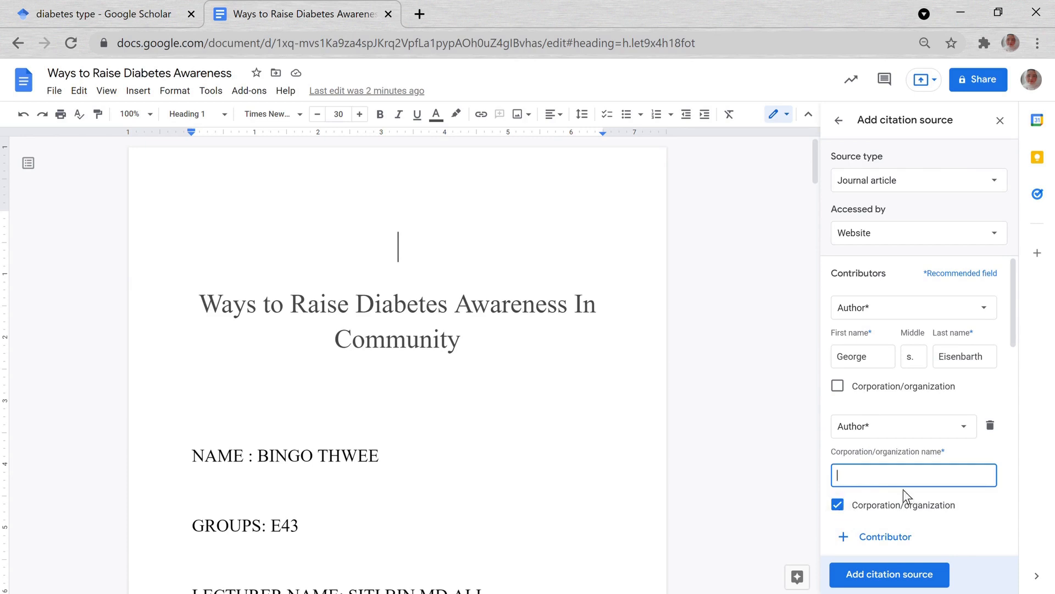
pyautogui.click(990, 427)
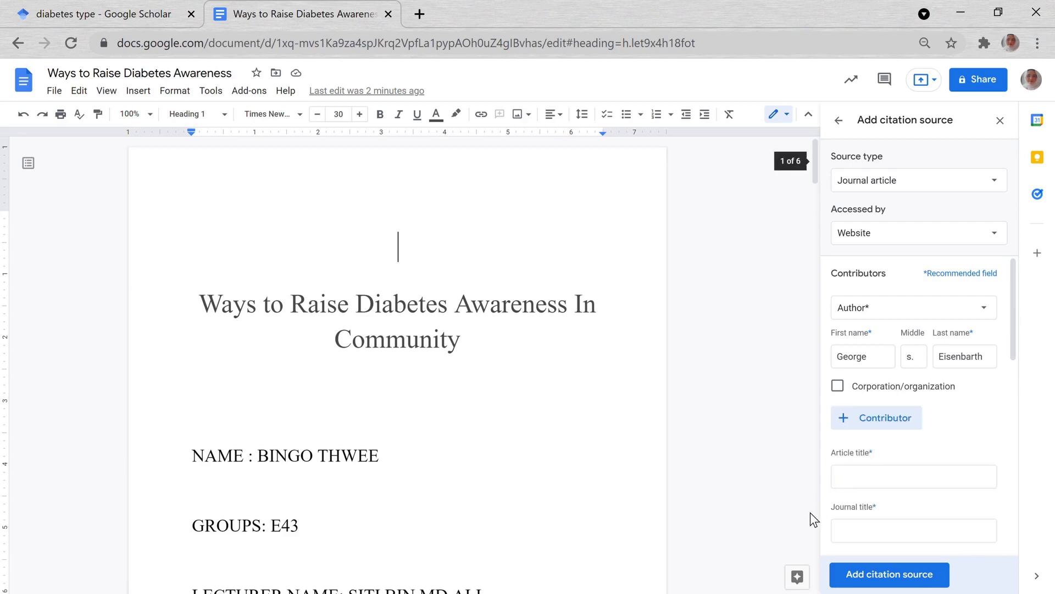
# Enter "Type I Diabetes Mellitus" as the article title and "The New England Journal of Medicine" as the journal title
pyautogui.click(857, 491)
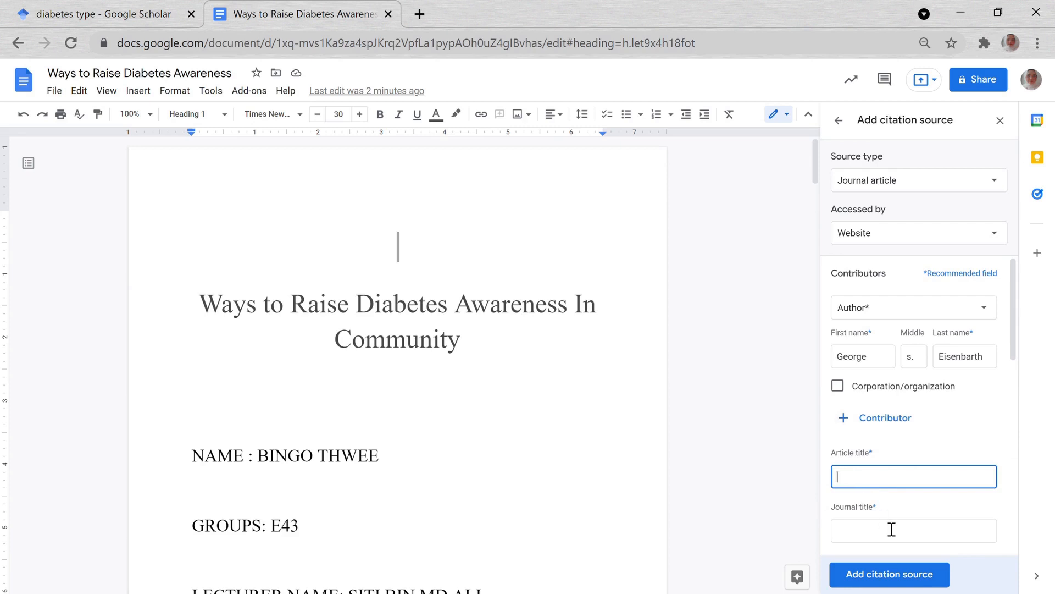
pyautogui.write('Type I Diabetes Mellitus')
pyautogui.click(892, 529)
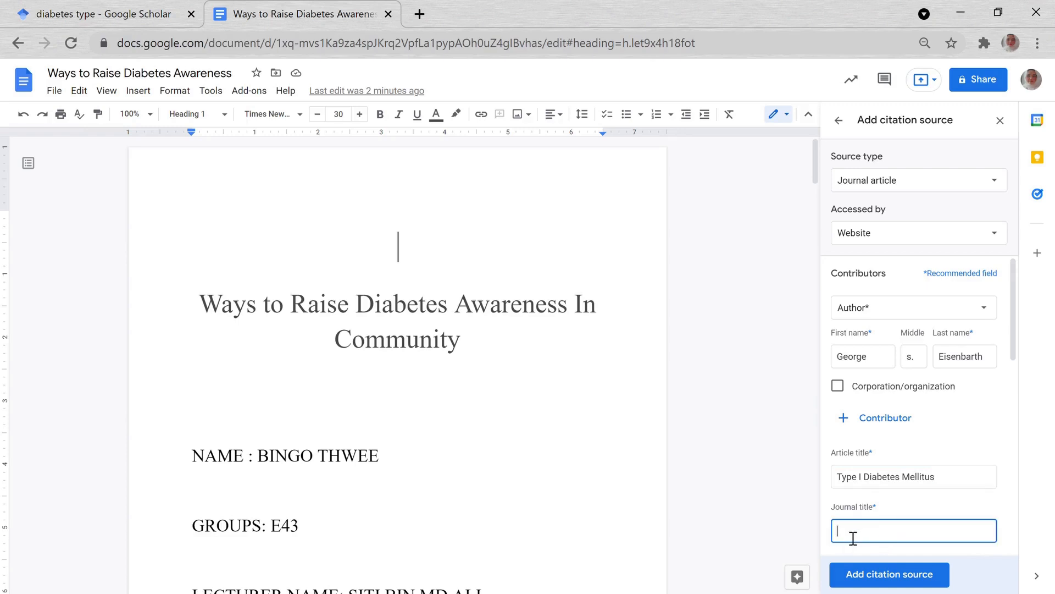
pyautogui.write('The New England Journal of Medicine')
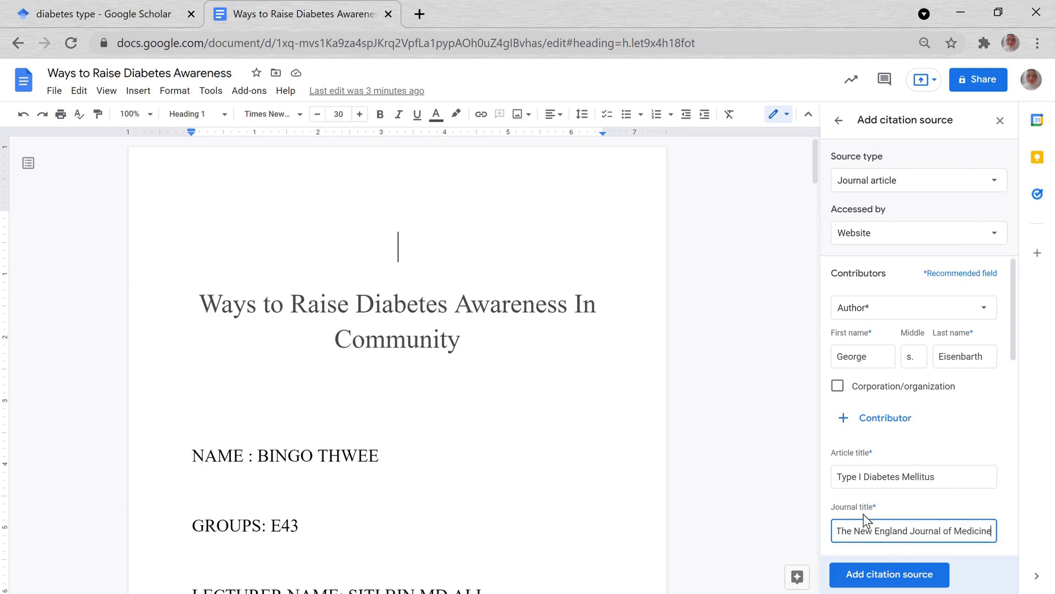
# Enter 342 as the pages value for the new citation source
pyautogui.moveTo(1014, 321); pyautogui.dragTo(1025, 414)
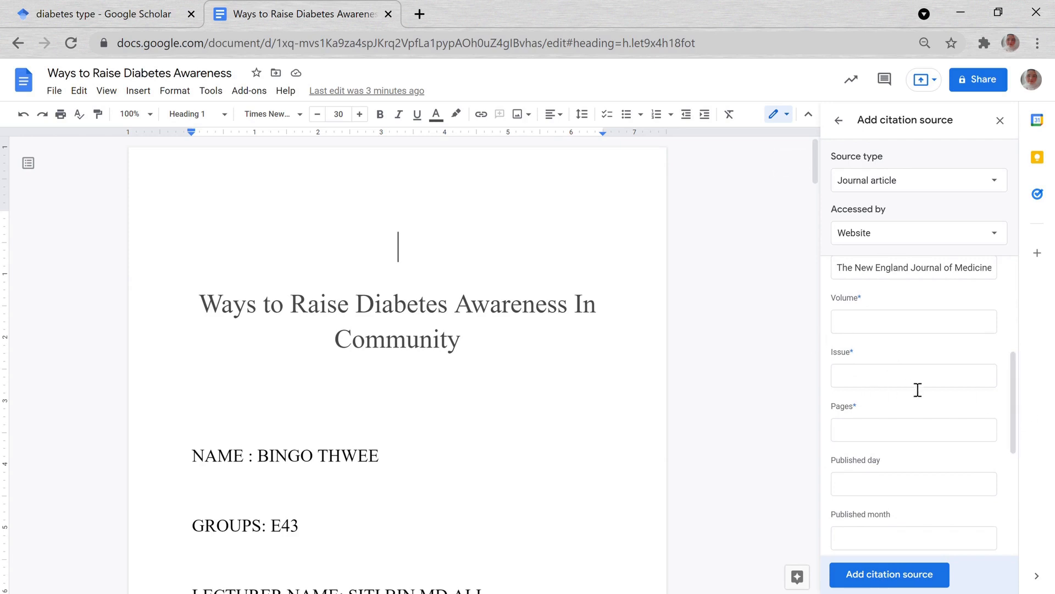
pyautogui.moveTo(1008, 429)
pyautogui.mouseDown()
pyautogui.moveTo(1021, 529)
pyautogui.moveTo(1000, 426)
pyautogui.mouseUp()
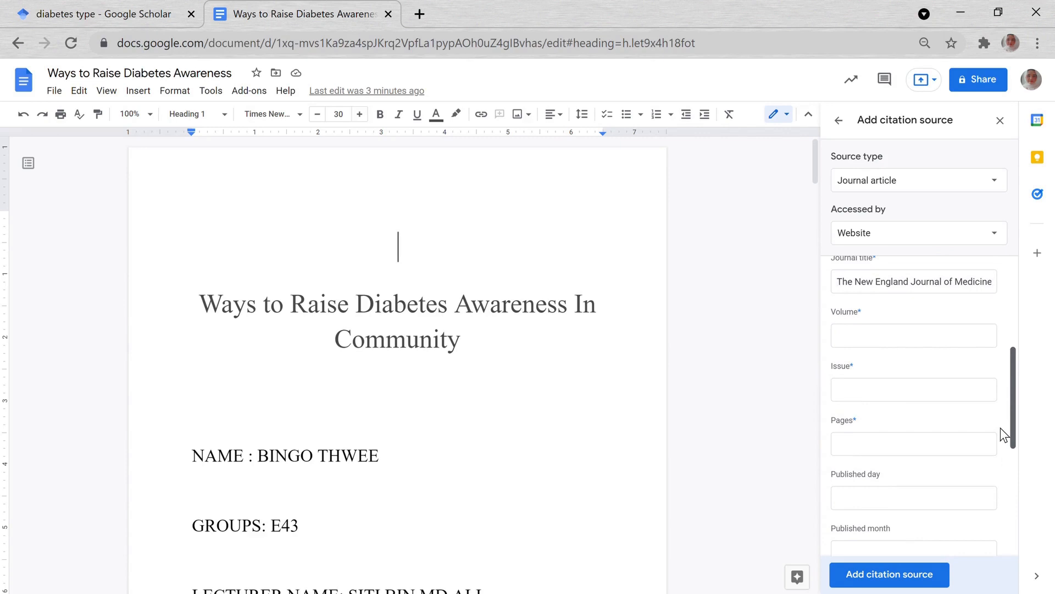
pyautogui.moveTo(1001, 428); pyautogui.dragTo(1000, 426)
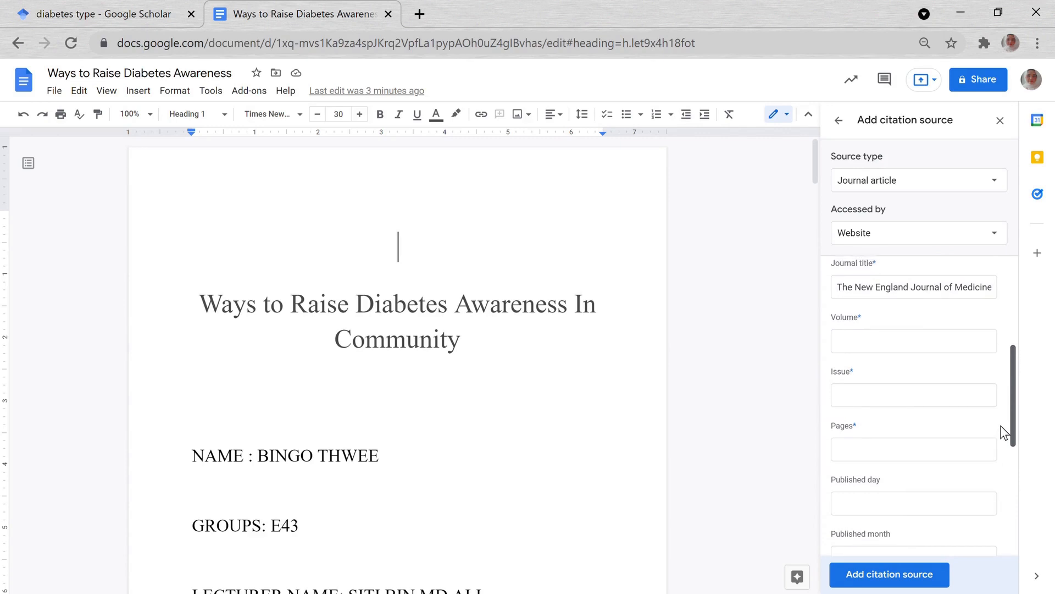
pyautogui.moveTo(1001, 425); pyautogui.dragTo(1005, 484)
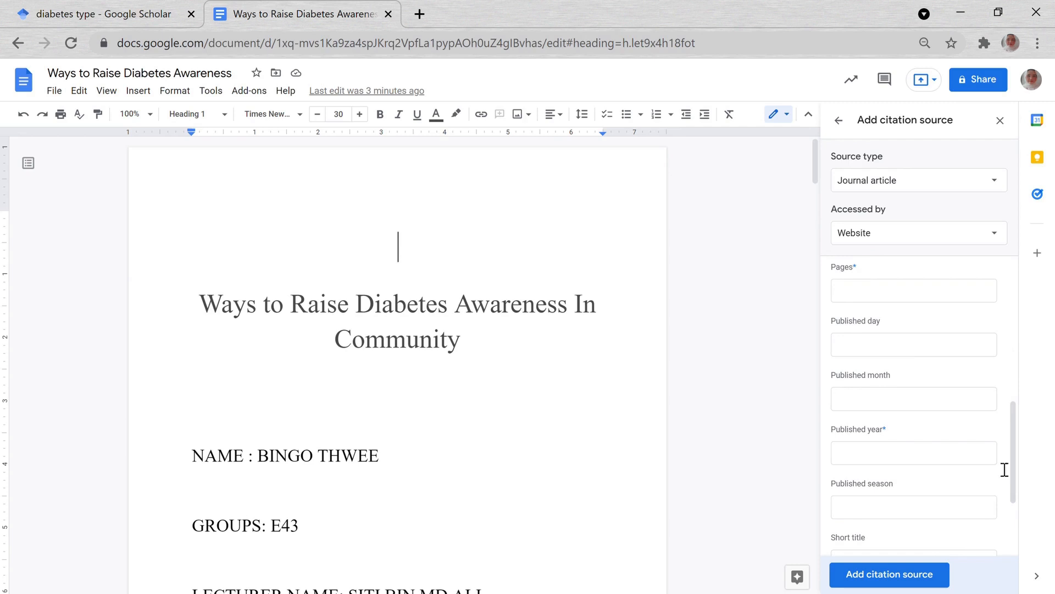
pyautogui.click(856, 298)
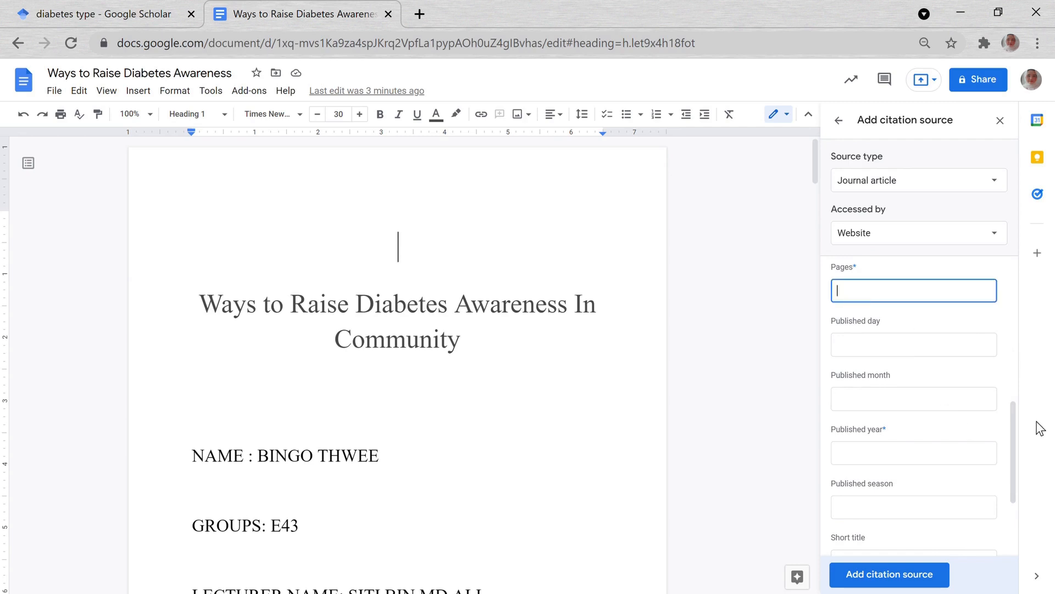
pyautogui.write('342')
# Set the article's publication date to day 22, month May and year 1986
pyautogui.click(891, 352)
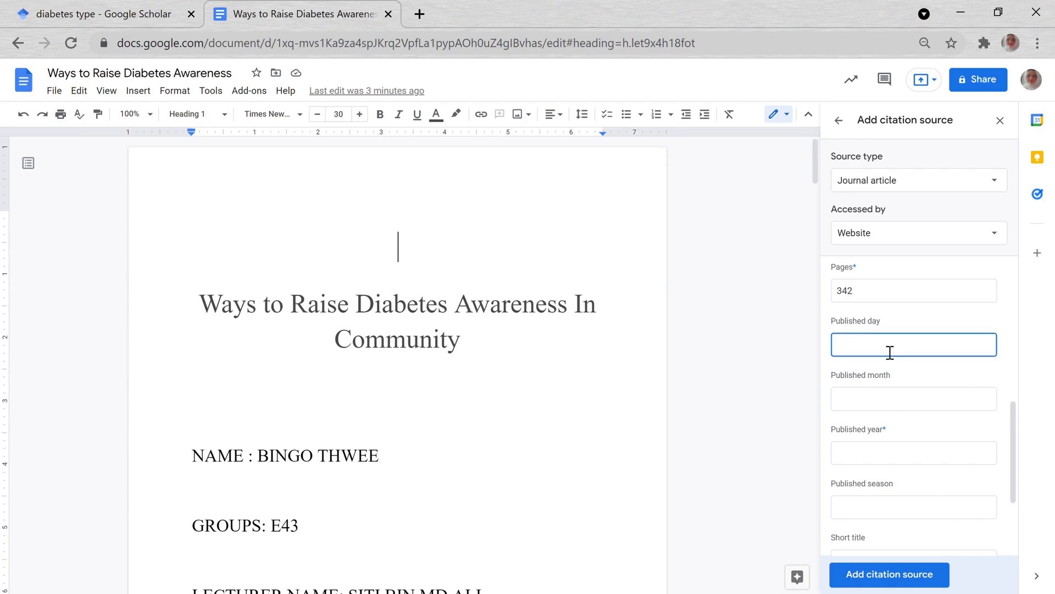
pyautogui.write('22')
pyautogui.click(872, 405)
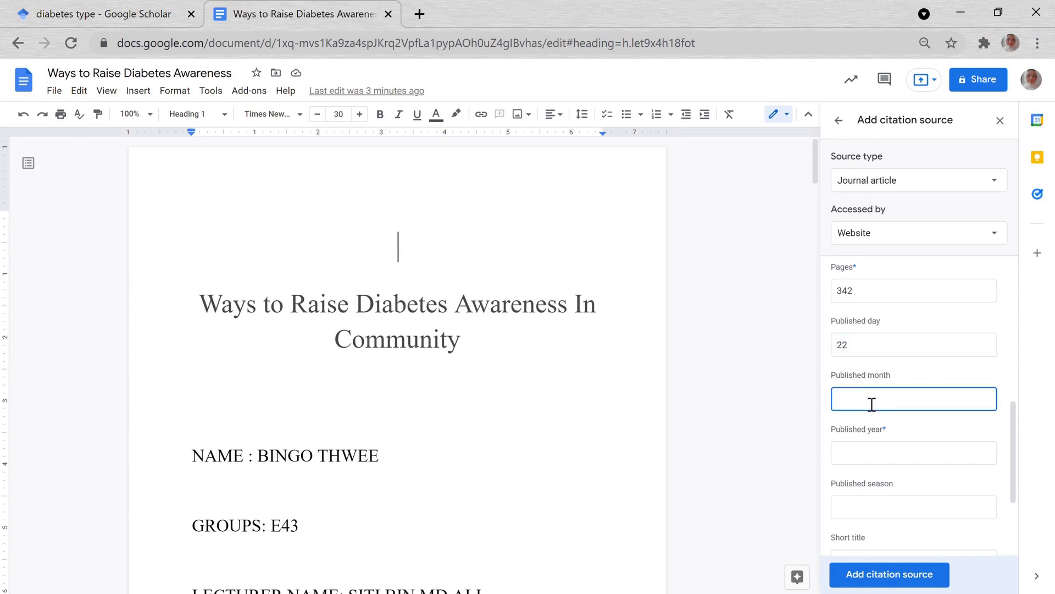
pyautogui.write('May')
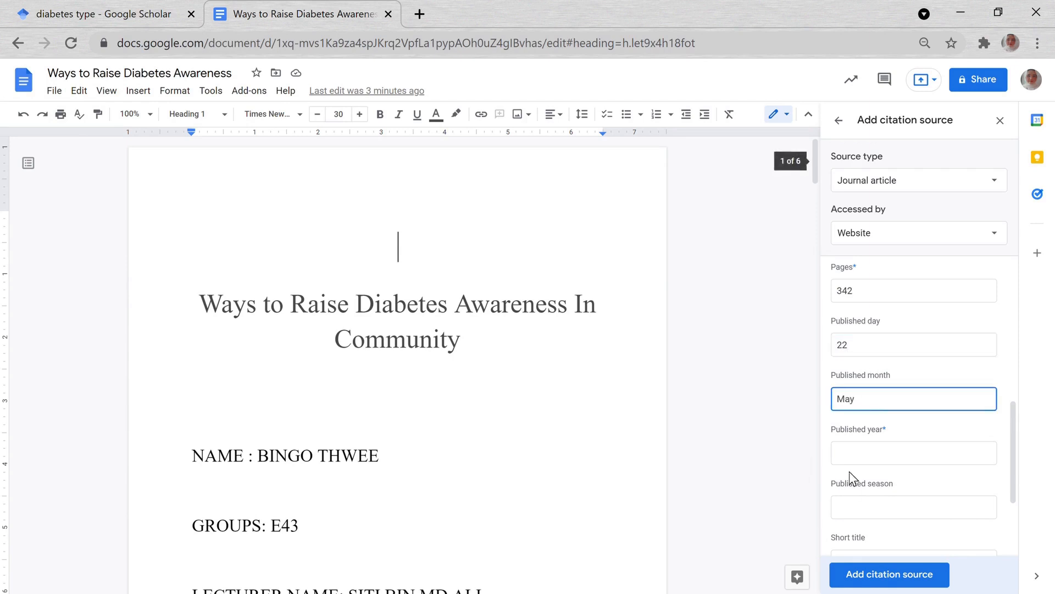
pyautogui.click(864, 465)
pyautogui.write('1986')
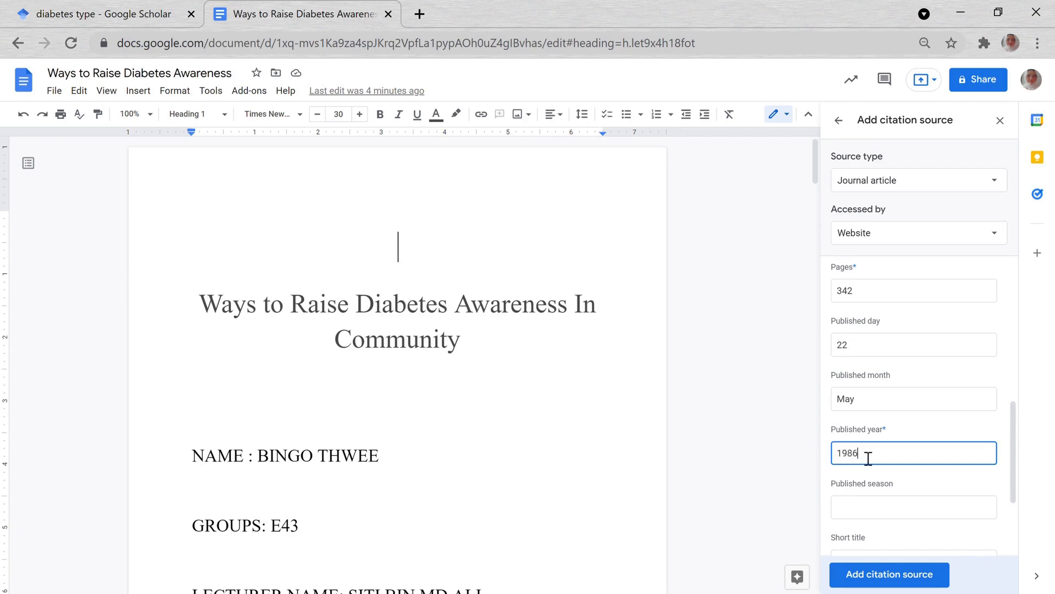
pyautogui.scroll(-3, 863, 465)
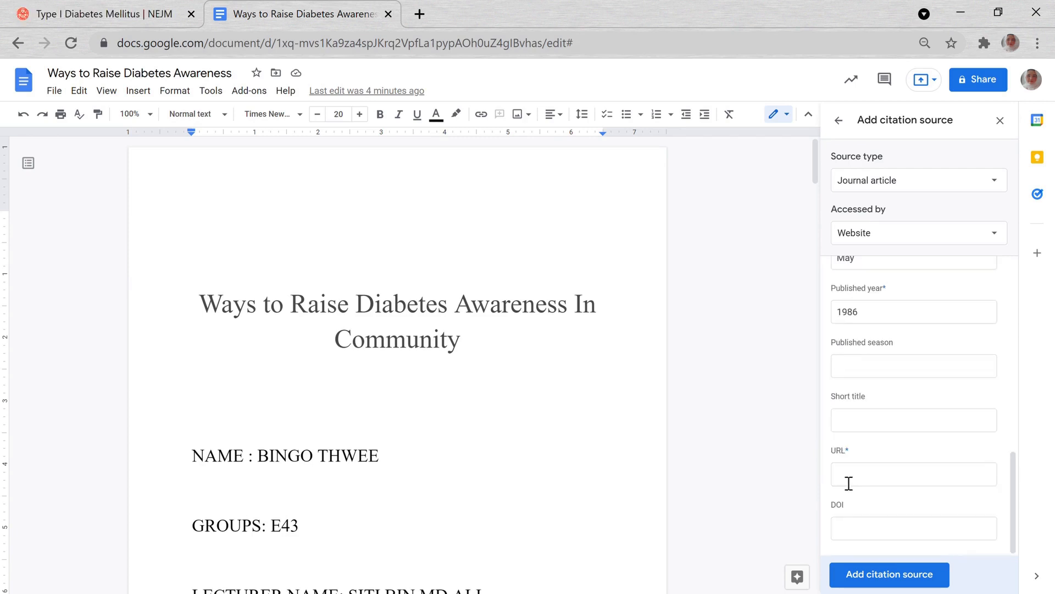
pyautogui.click(849, 478)
pyautogui.hotkey('ctrl', 'v')
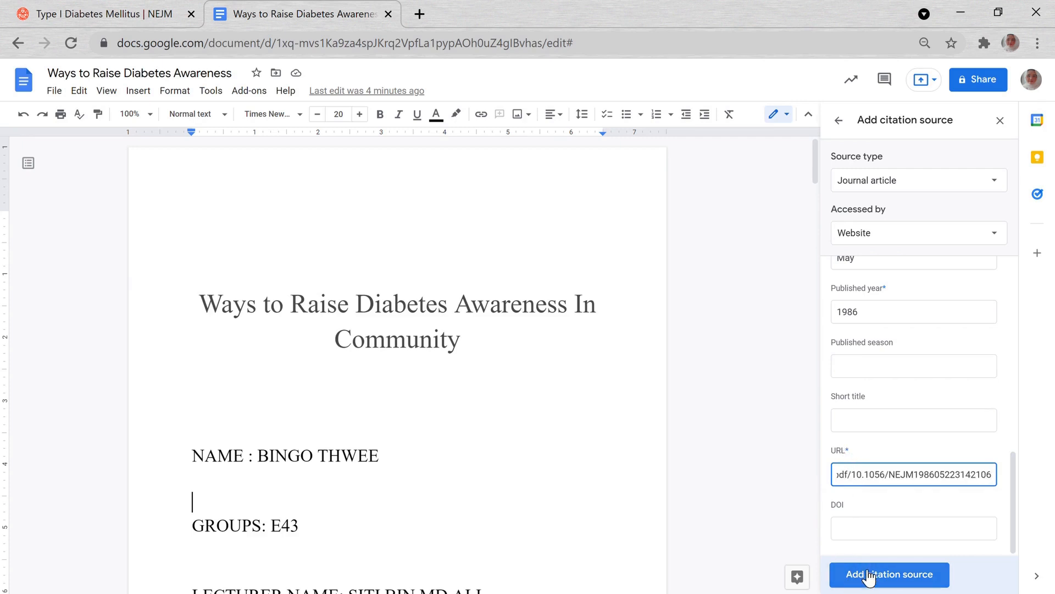
pyautogui.click(841, 578)
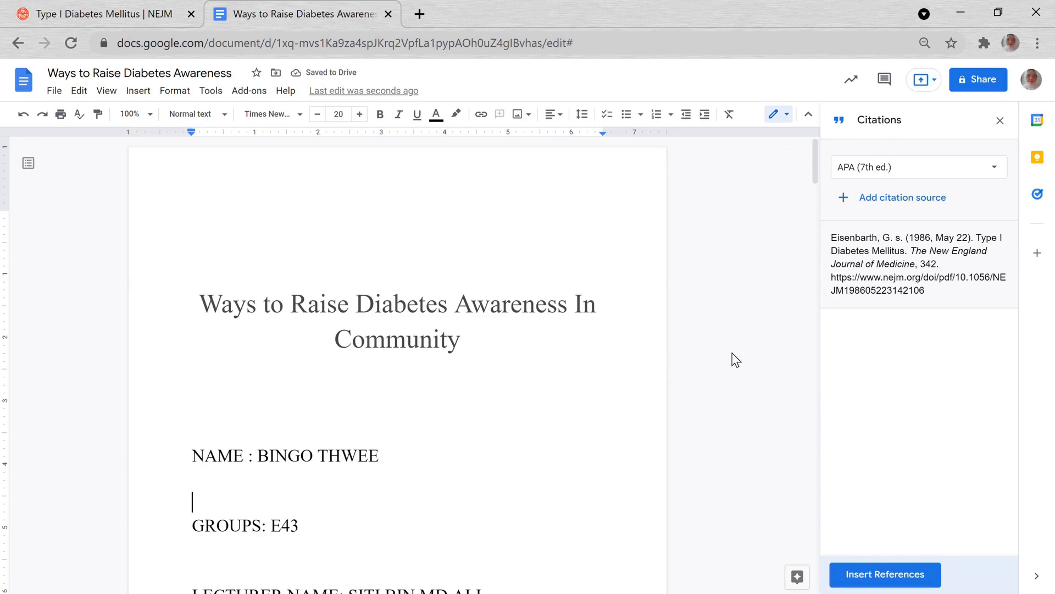
# Insert the journal article's in-text citation after "undiagnosed diabetes." in the "Detecting prediabetes and diabetes" section
pyautogui.scroll(-3, 731, 360)
pyautogui.scroll(-8, 702, 352)
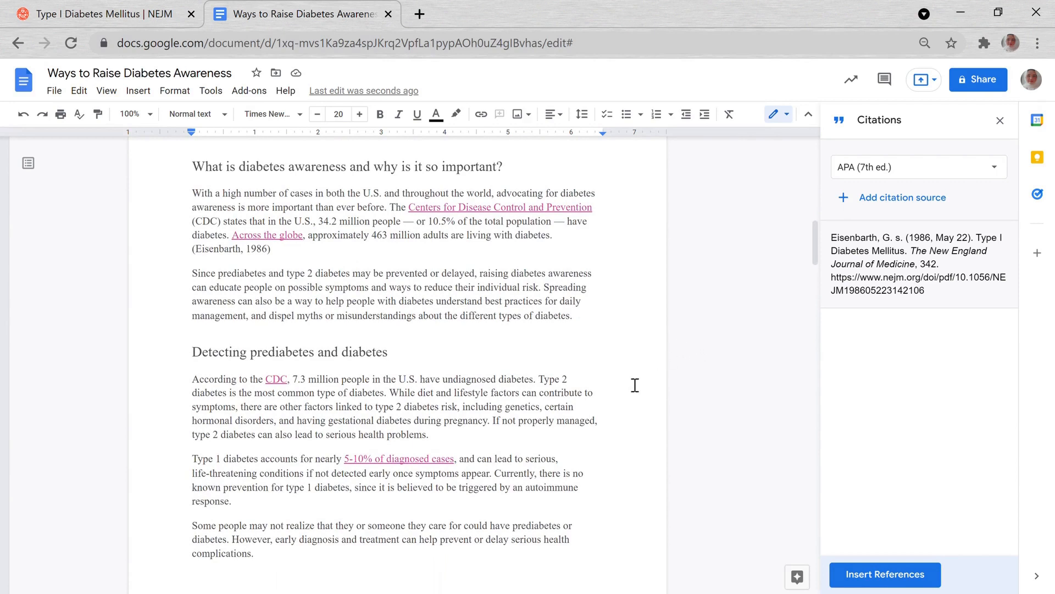
pyautogui.scroll(-3, 634, 385)
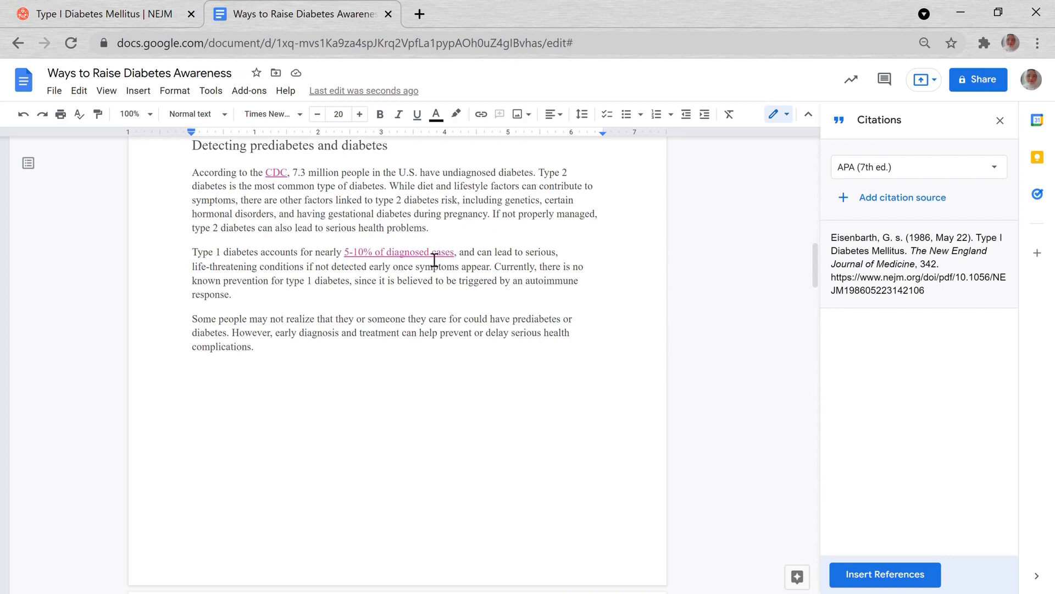
pyautogui.click(540, 179)
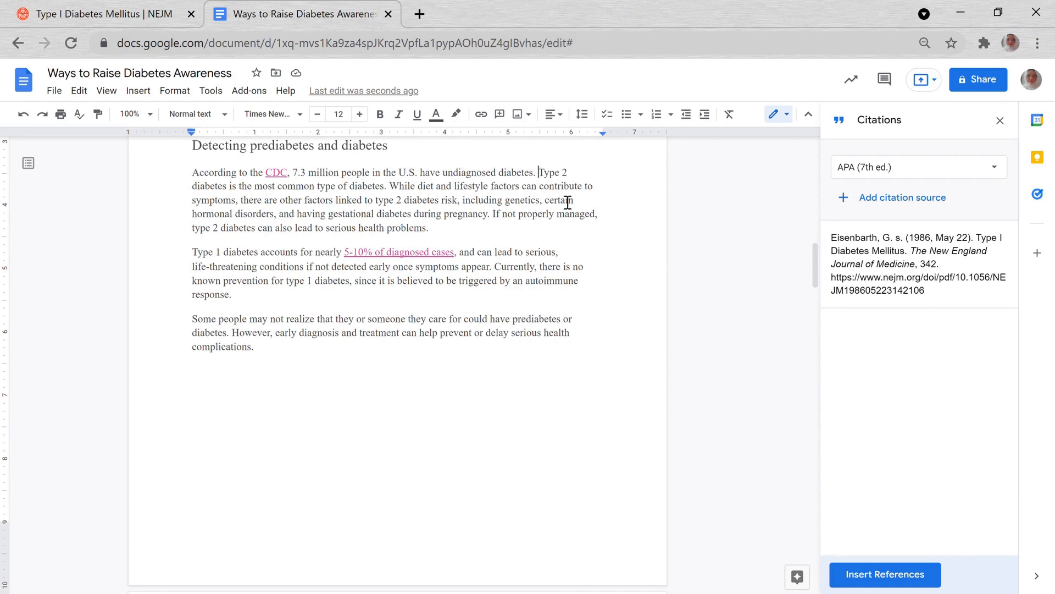
pyautogui.moveTo(959, 257)
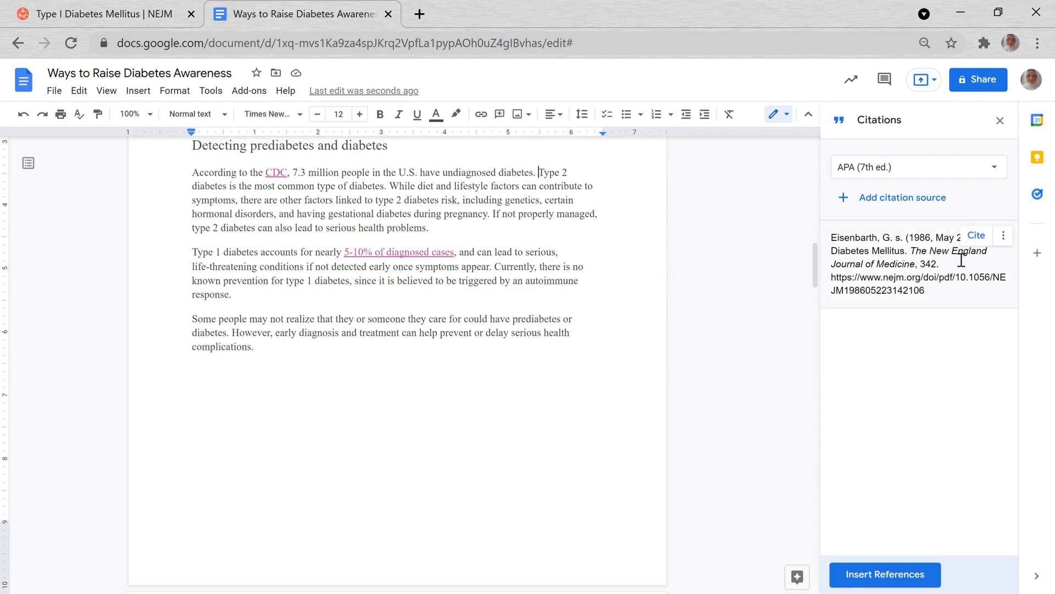
pyautogui.click(977, 239)
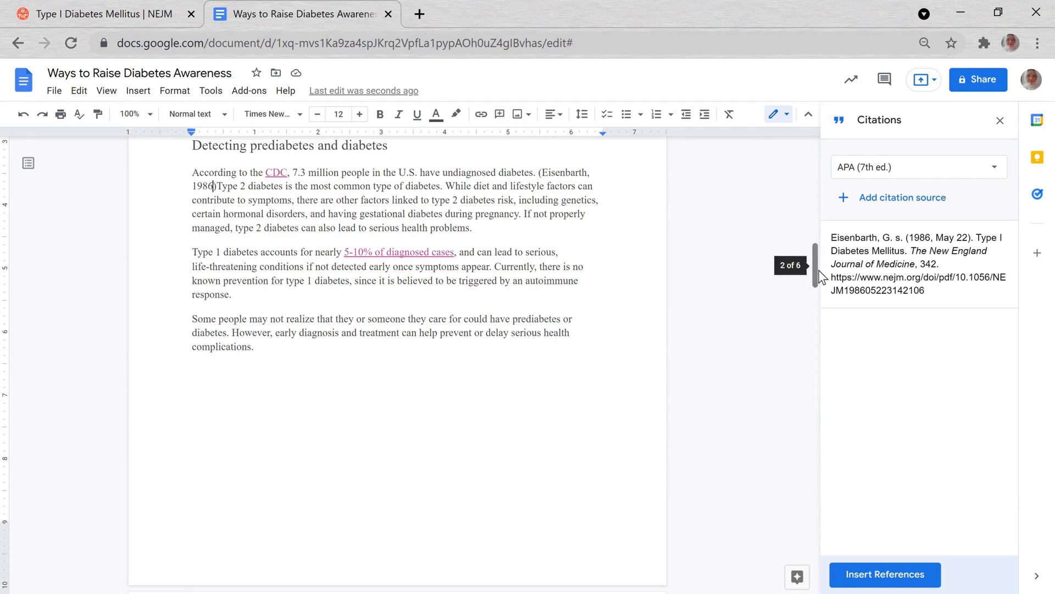
# Centre the empty line on the blank page near the document's end and insert the references list there
pyautogui.moveTo(818, 271); pyautogui.dragTo(807, 523)
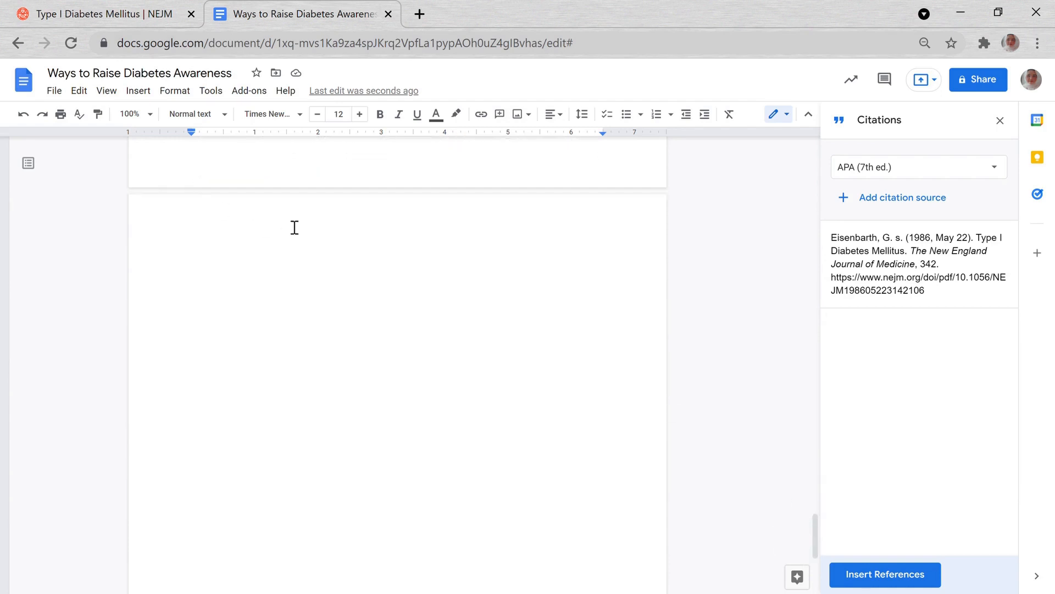
pyautogui.click(323, 259)
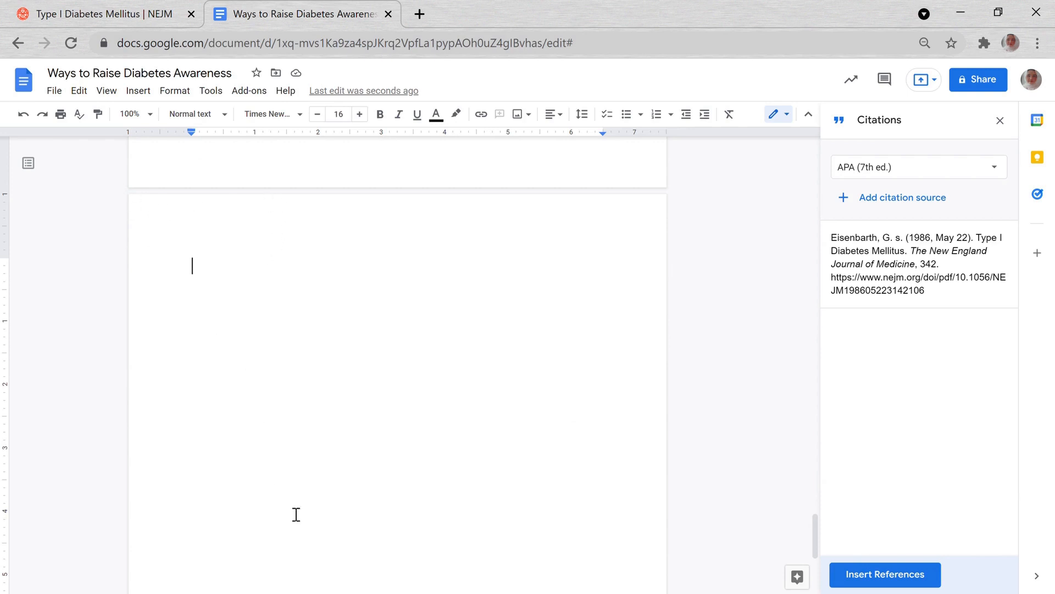
pyautogui.click(555, 115)
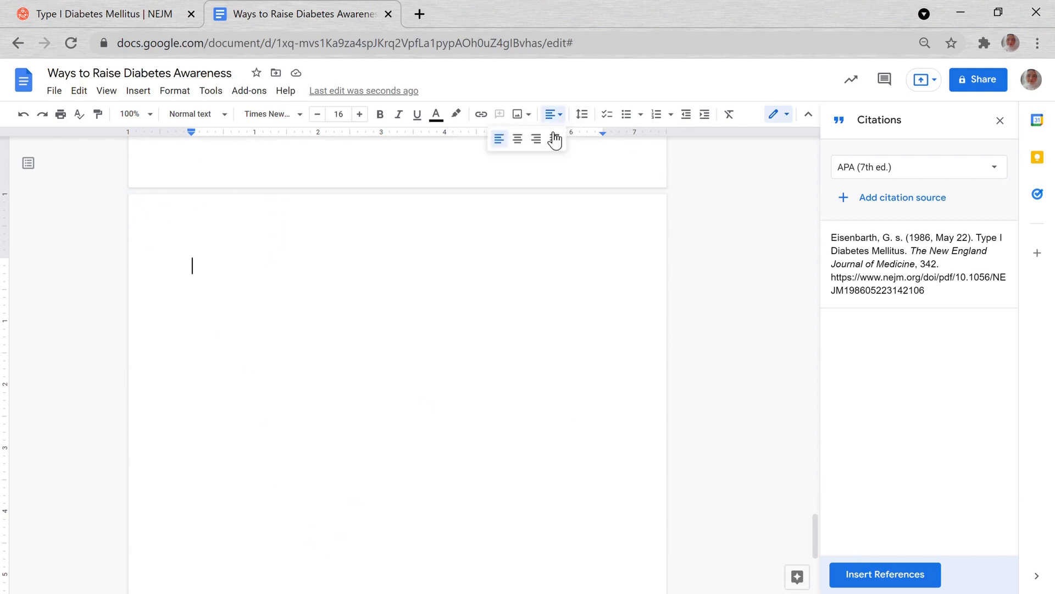
pyautogui.click(518, 144)
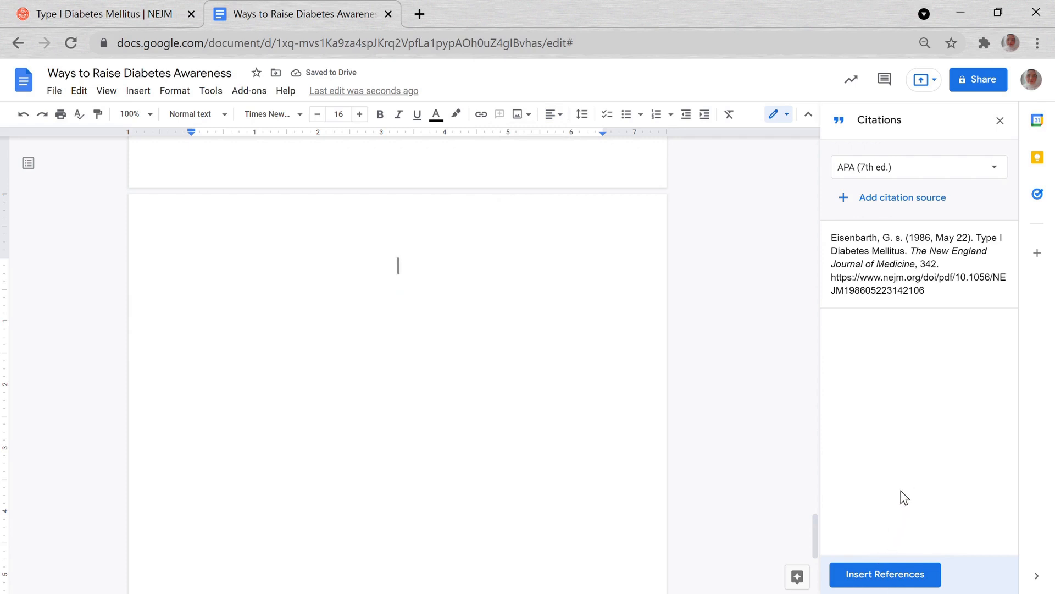
pyautogui.click(897, 578)
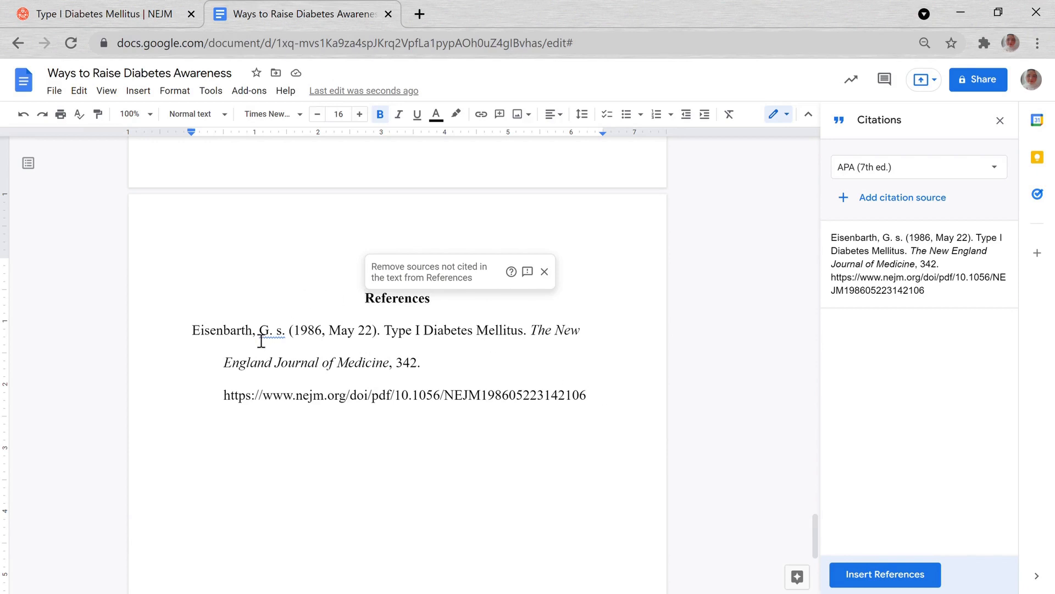
# Select the whole entry under the References heading, try centred alignment and set it back to left alignment
pyautogui.click(196, 335)
pyautogui.moveTo(198, 336); pyautogui.dragTo(598, 428)
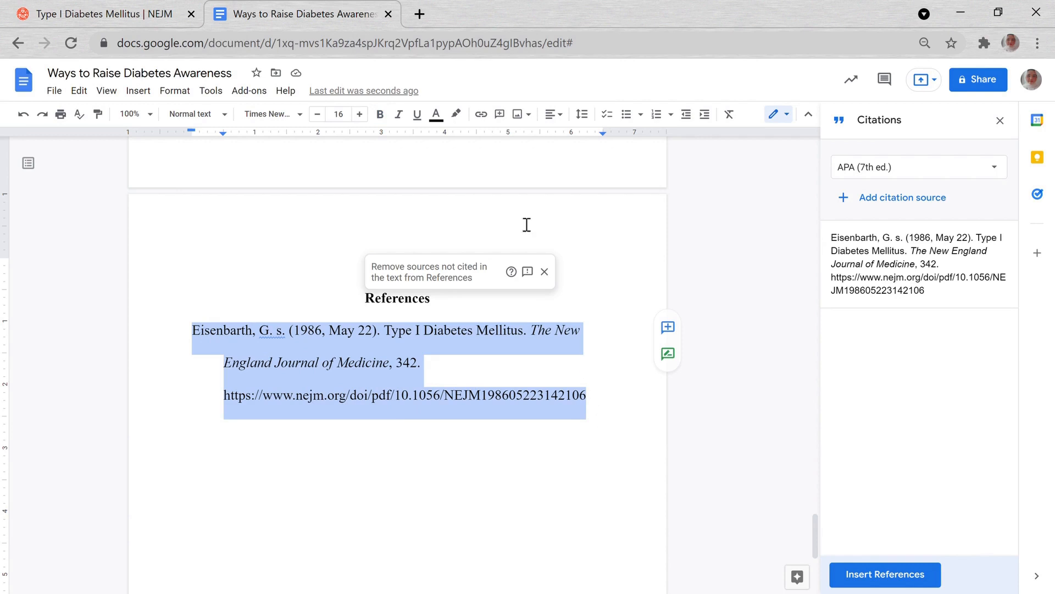
pyautogui.click(553, 114)
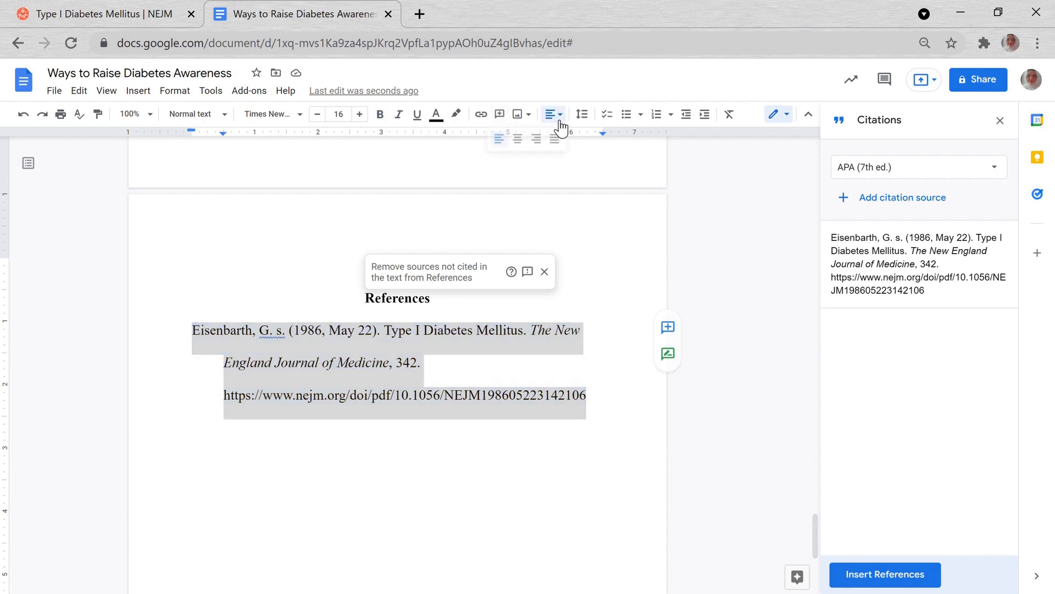
pyautogui.click(522, 144)
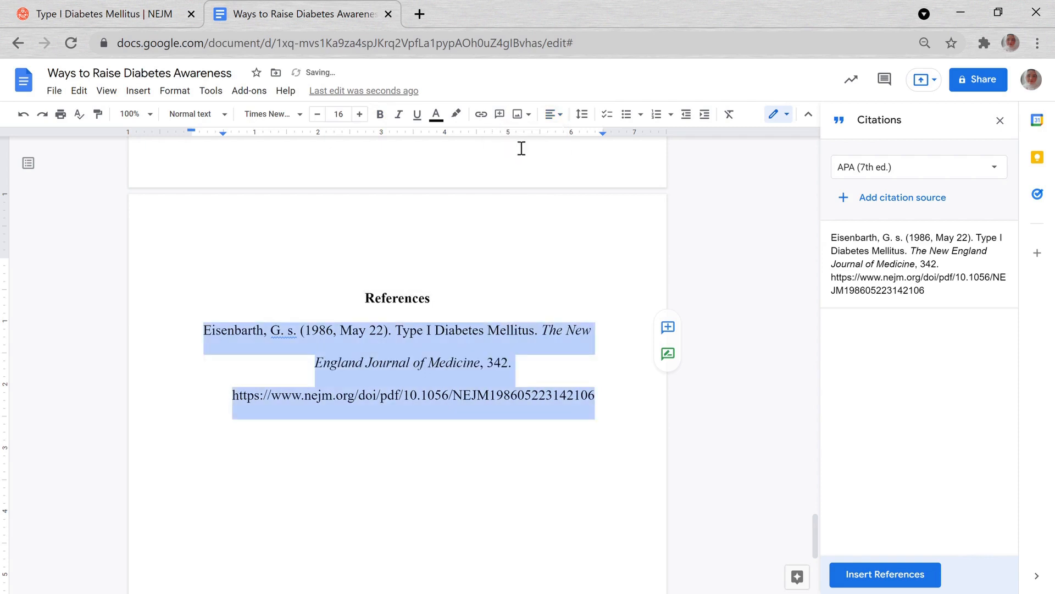
pyautogui.click(560, 117)
pyautogui.click(504, 143)
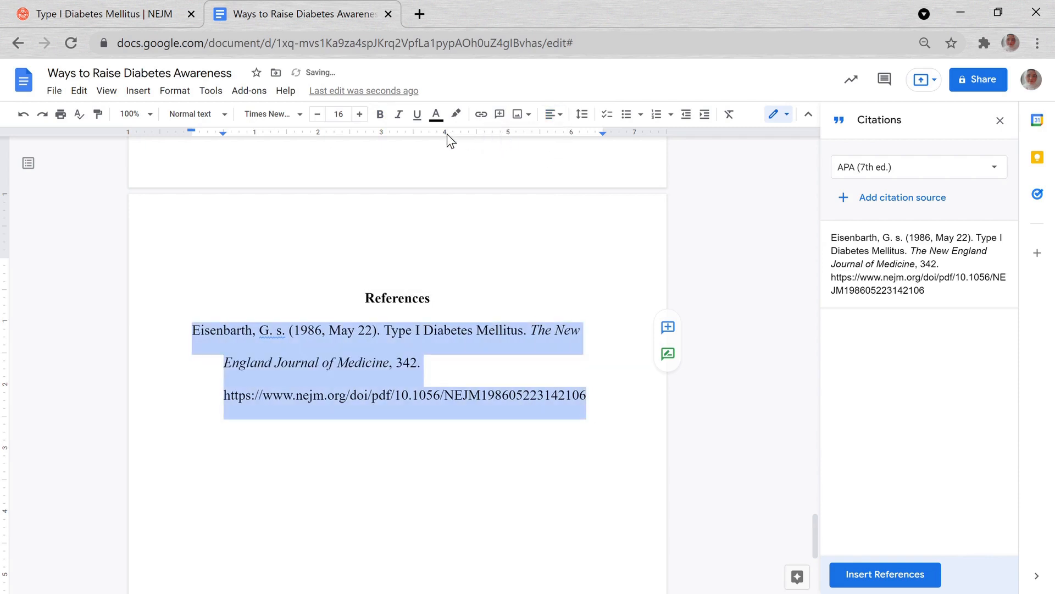
# Reduce the selected reference entry's font size to 14 and deselect the entry
pyautogui.click(320, 116)
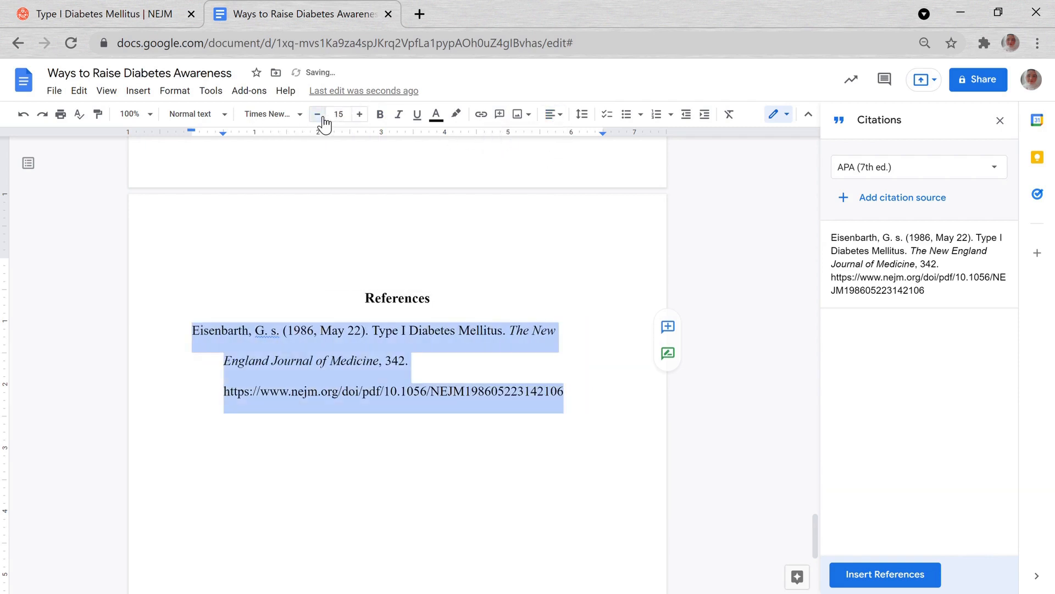
pyautogui.click(319, 115)
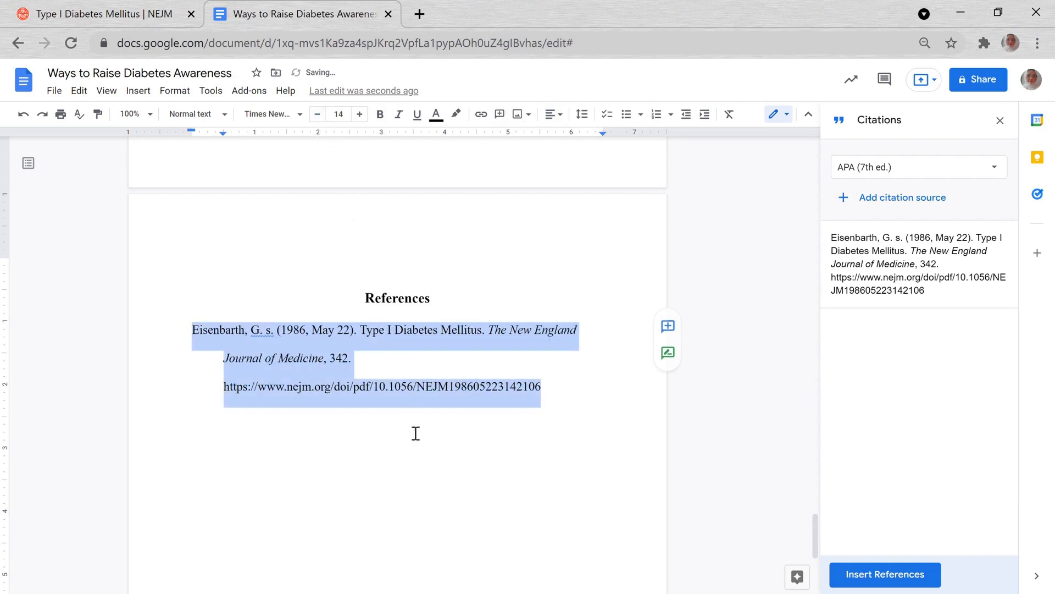
pyautogui.click(597, 399)
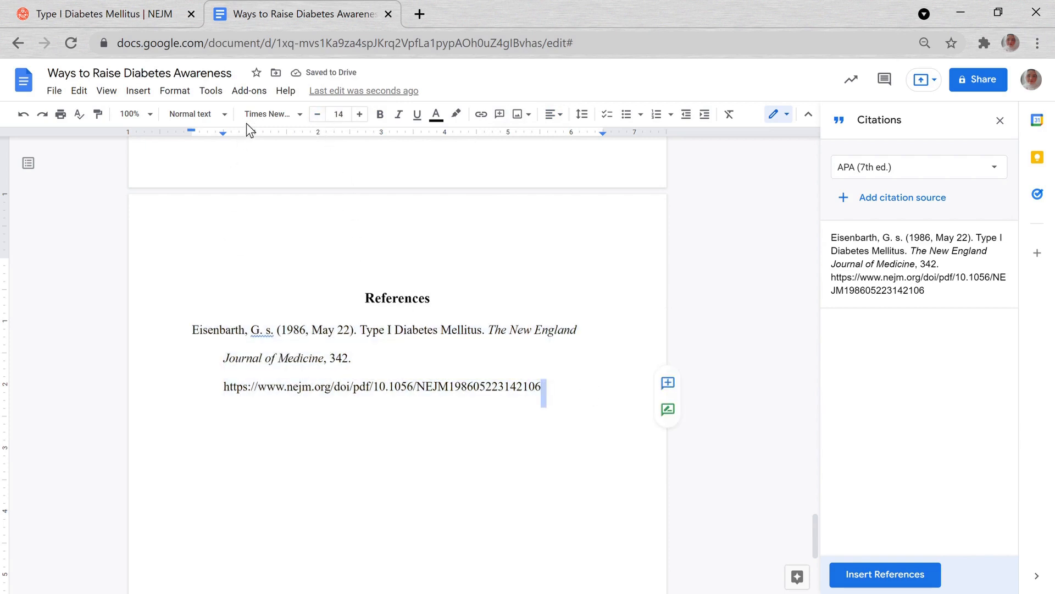